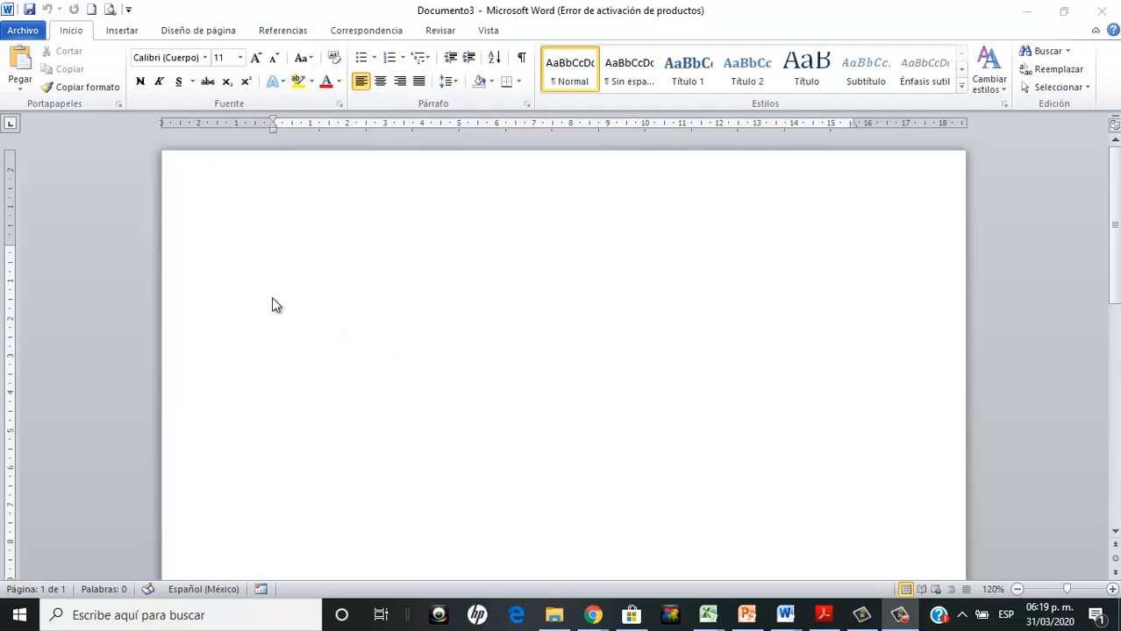
# - Insert a table with five columns and three rows at the start of the blank document
pyautogui.click(295, 277)
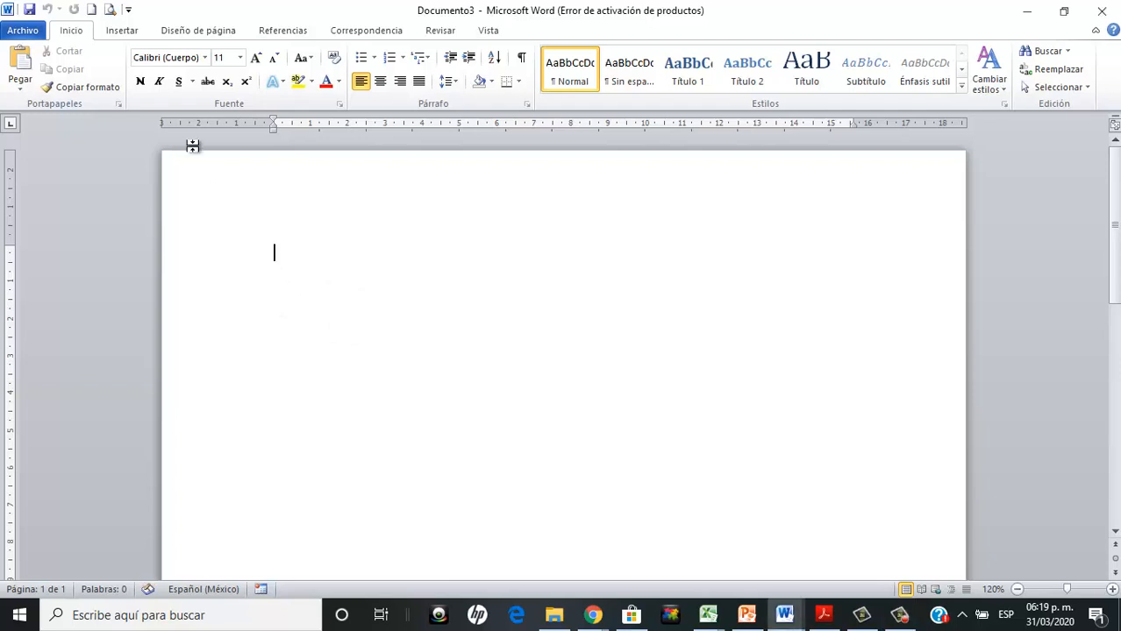
pyautogui.click(123, 32)
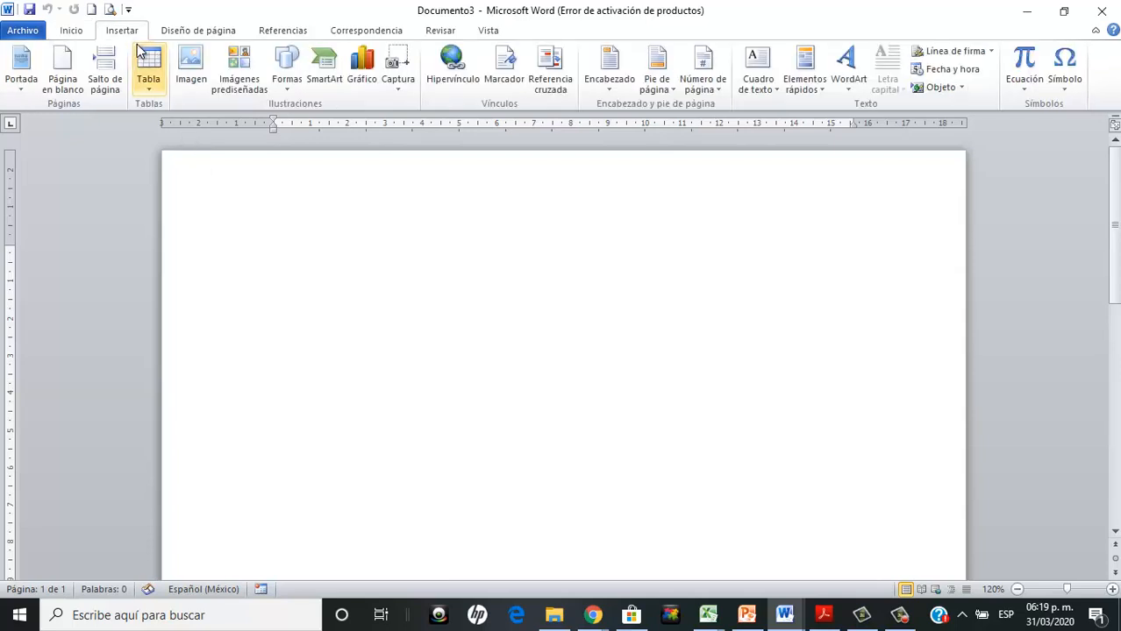
pyautogui.click(149, 94)
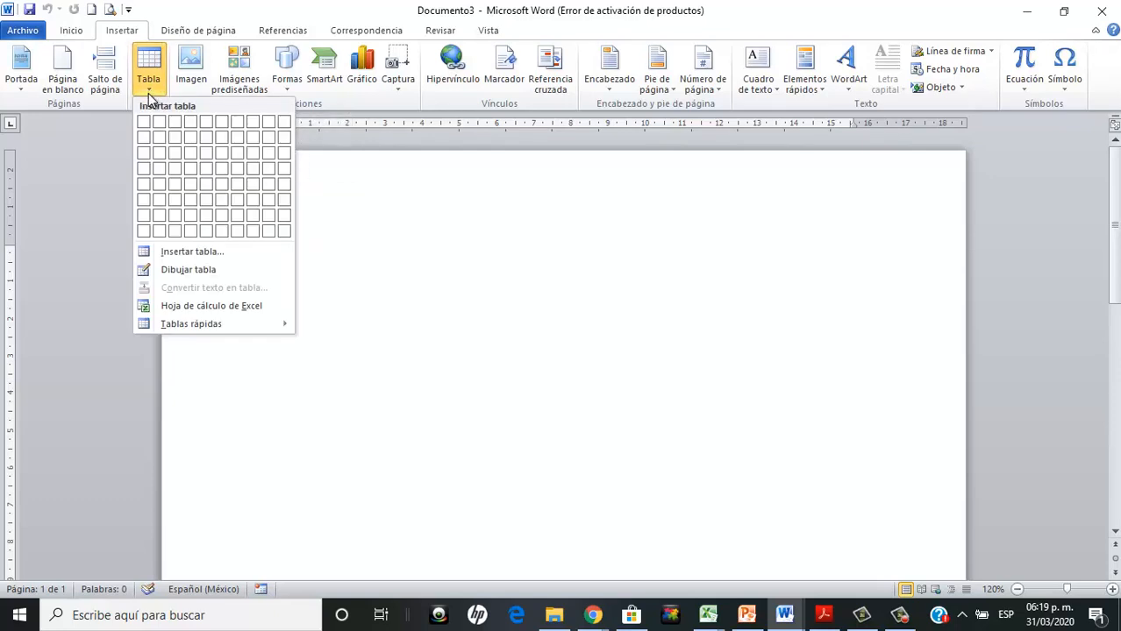
pyautogui.click(207, 156)
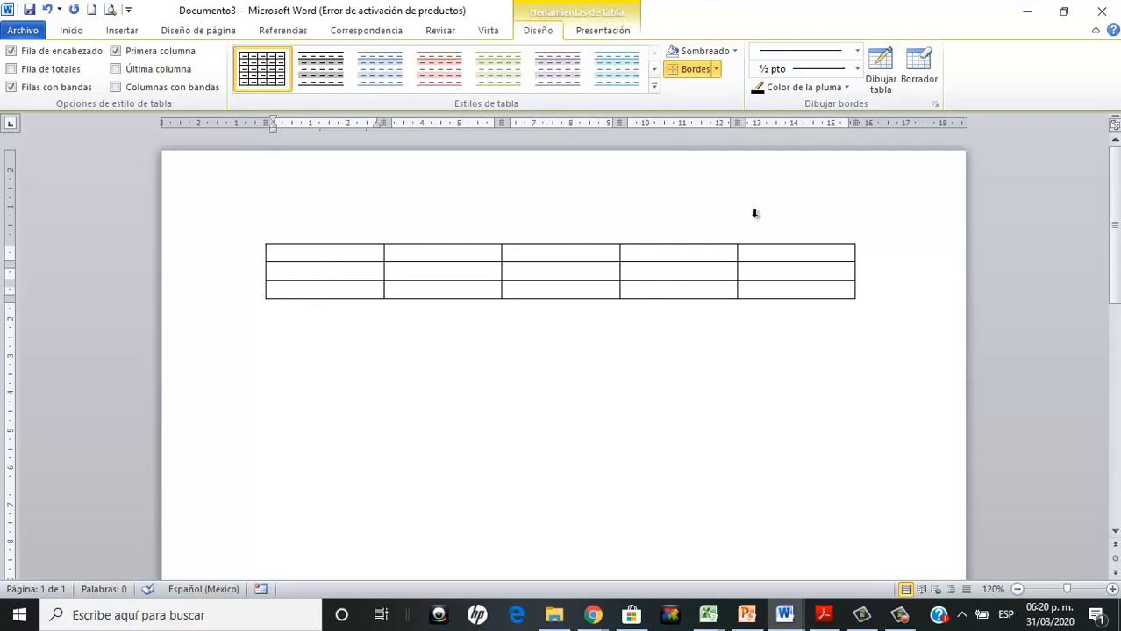
# - Add an empty line below the table
pyautogui.click(221, 256)
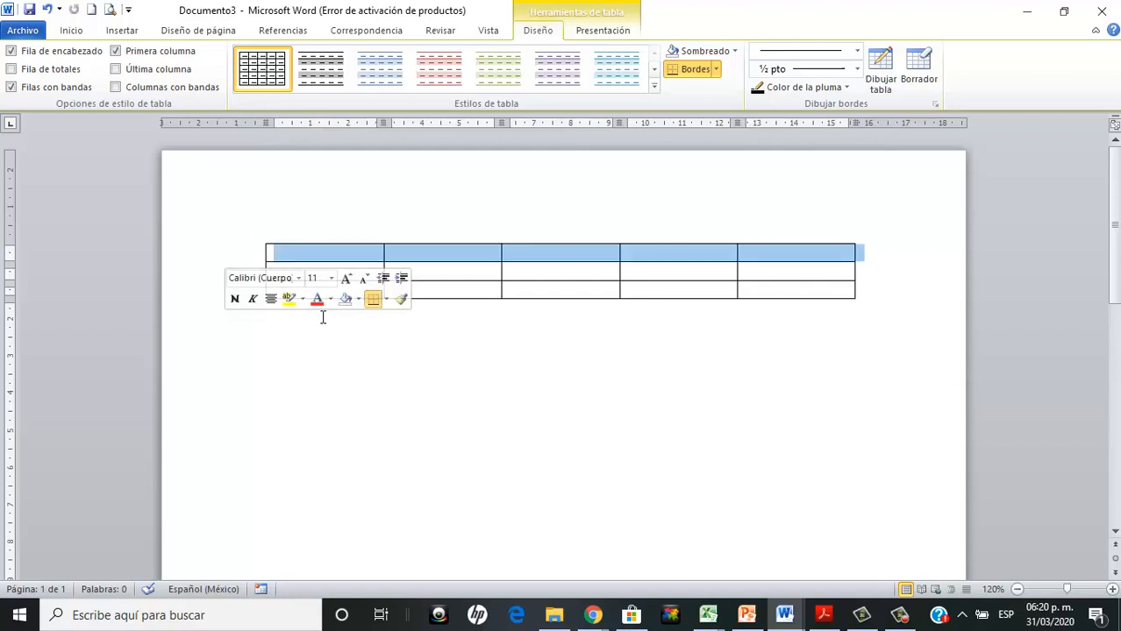
pyautogui.click(318, 344)
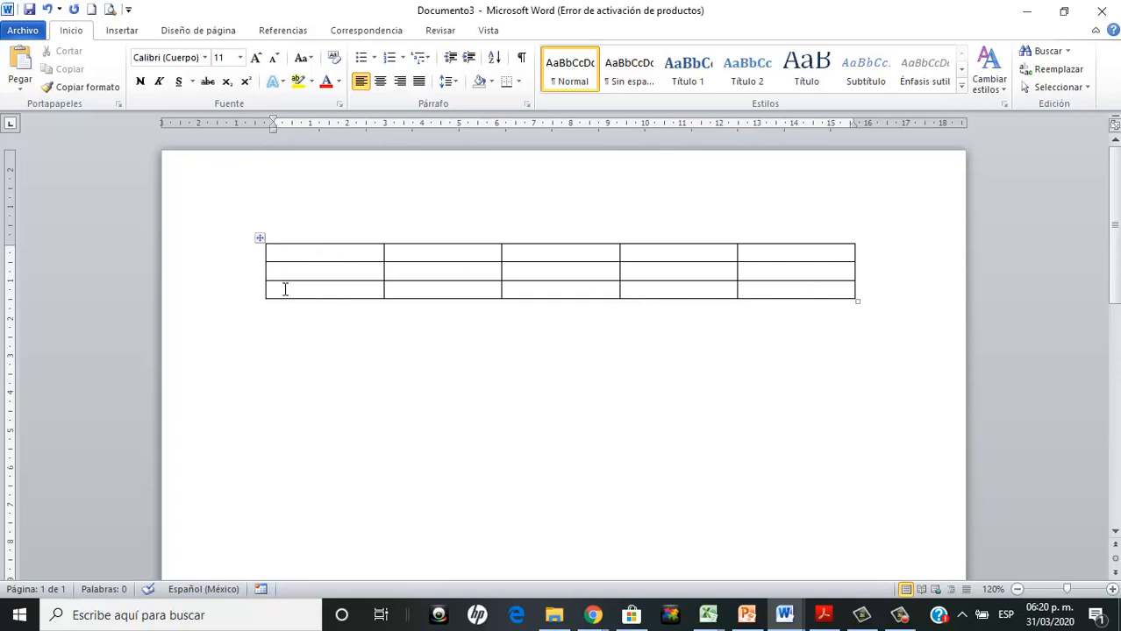
pyautogui.press('Return')
pyautogui.click(115, 38)
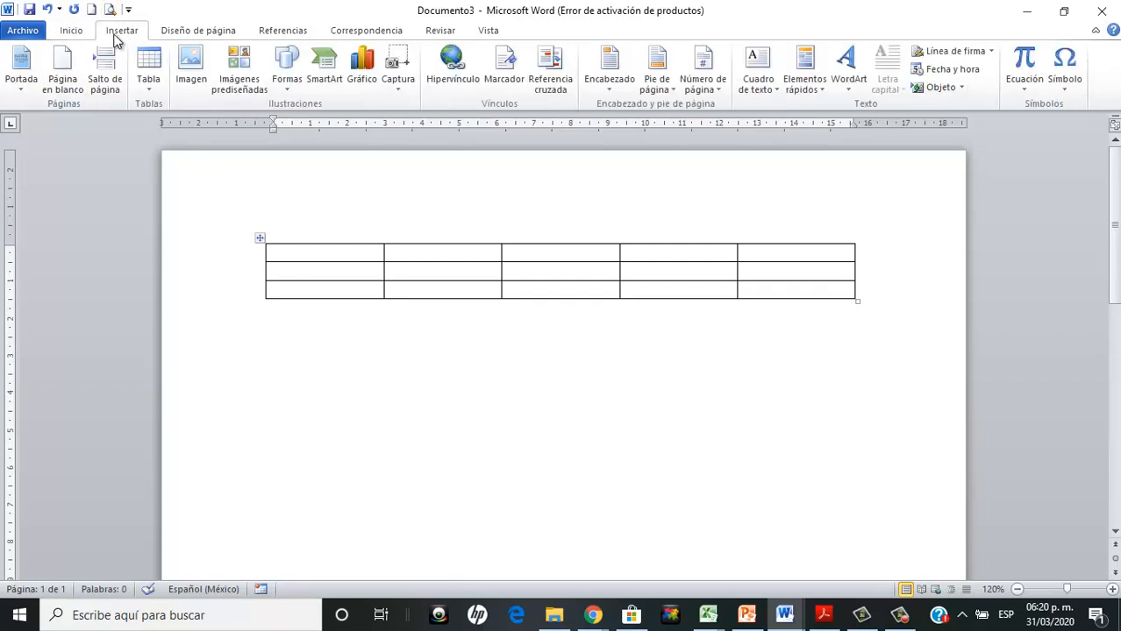
pyautogui.click(151, 82)
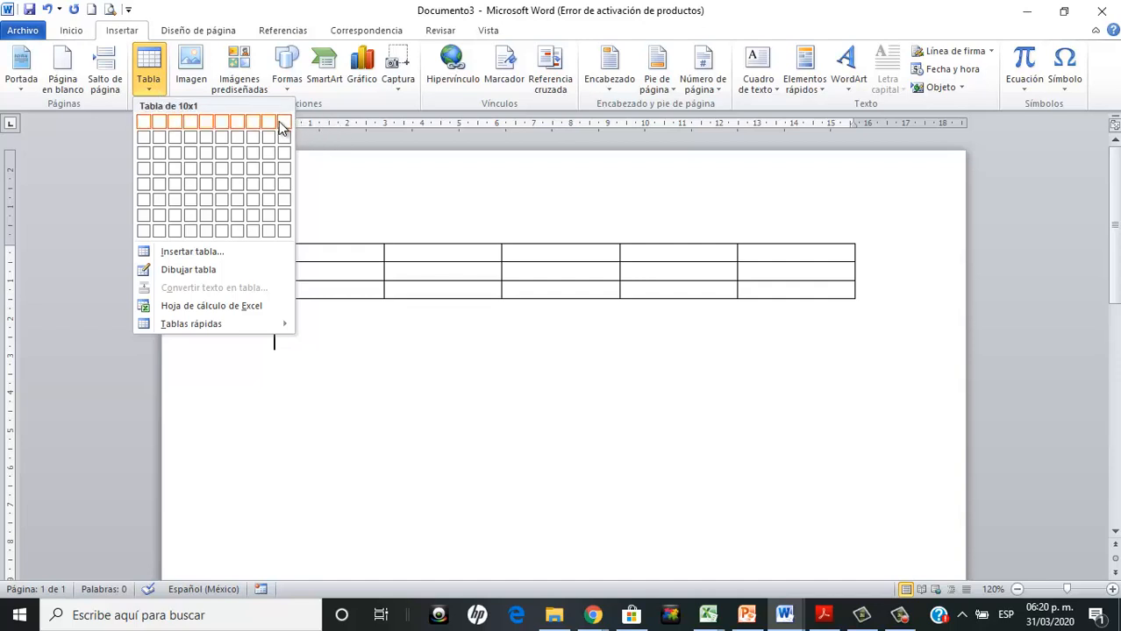
pyautogui.click(144, 125)
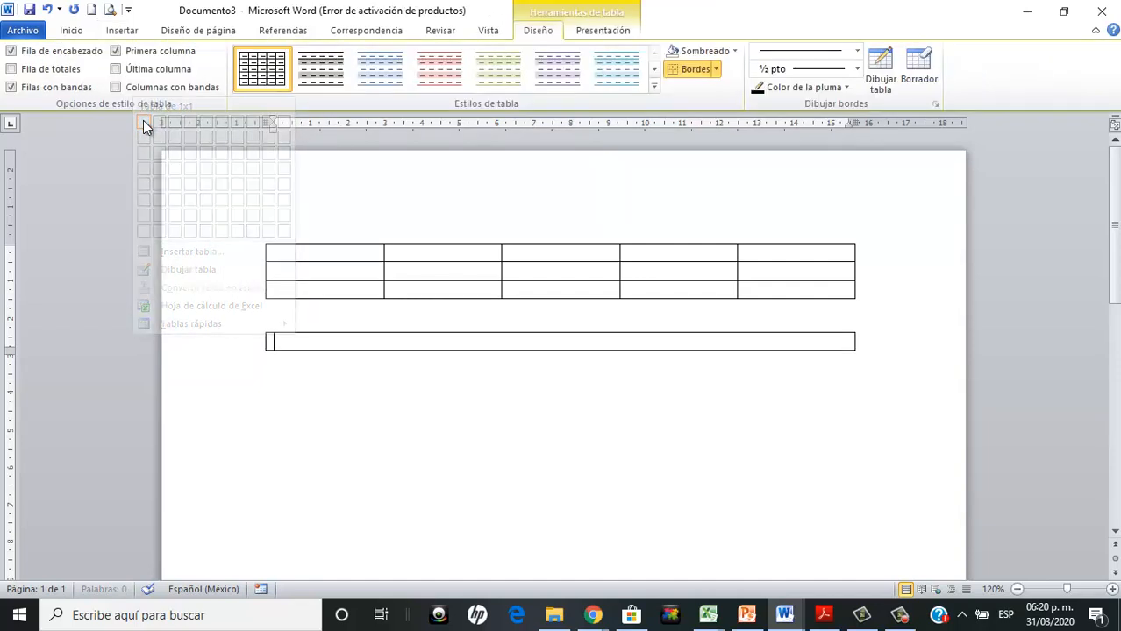
pyautogui.click(47, 9)
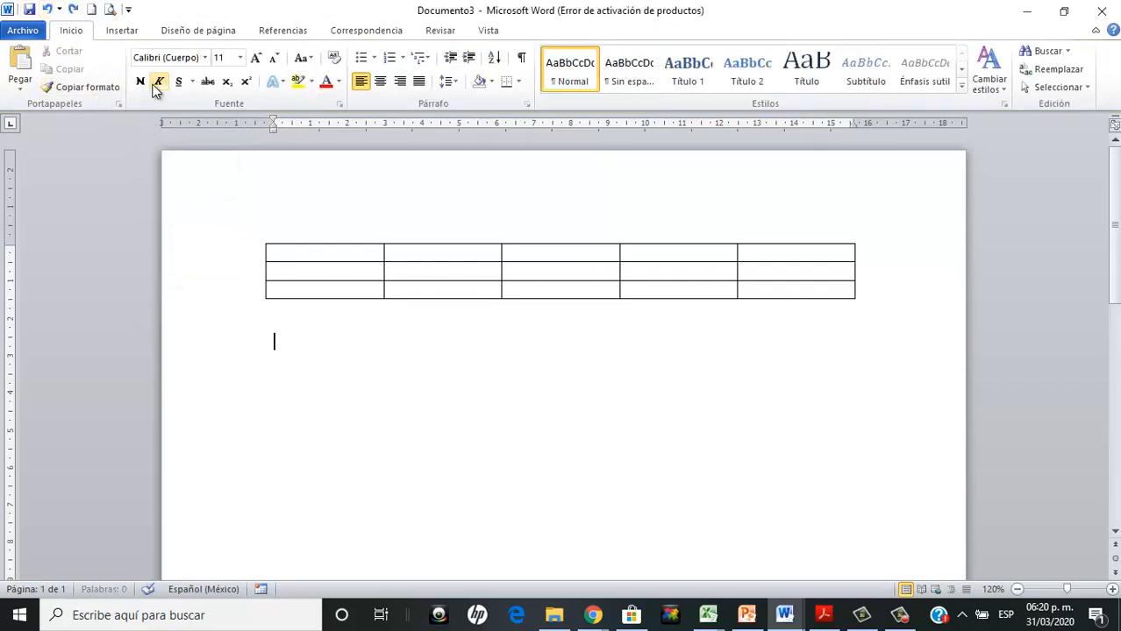
# - Insert a second table below the first one, specifying 3 columns and 2 rows with fixed automatic column width
pyautogui.click(123, 30)
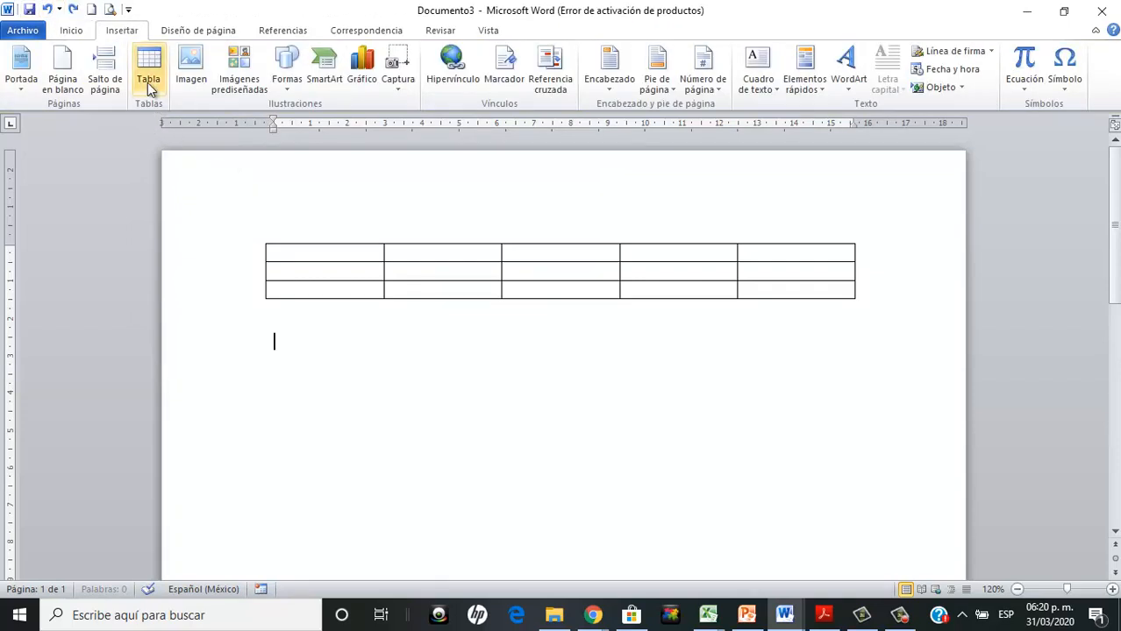
pyautogui.click(148, 88)
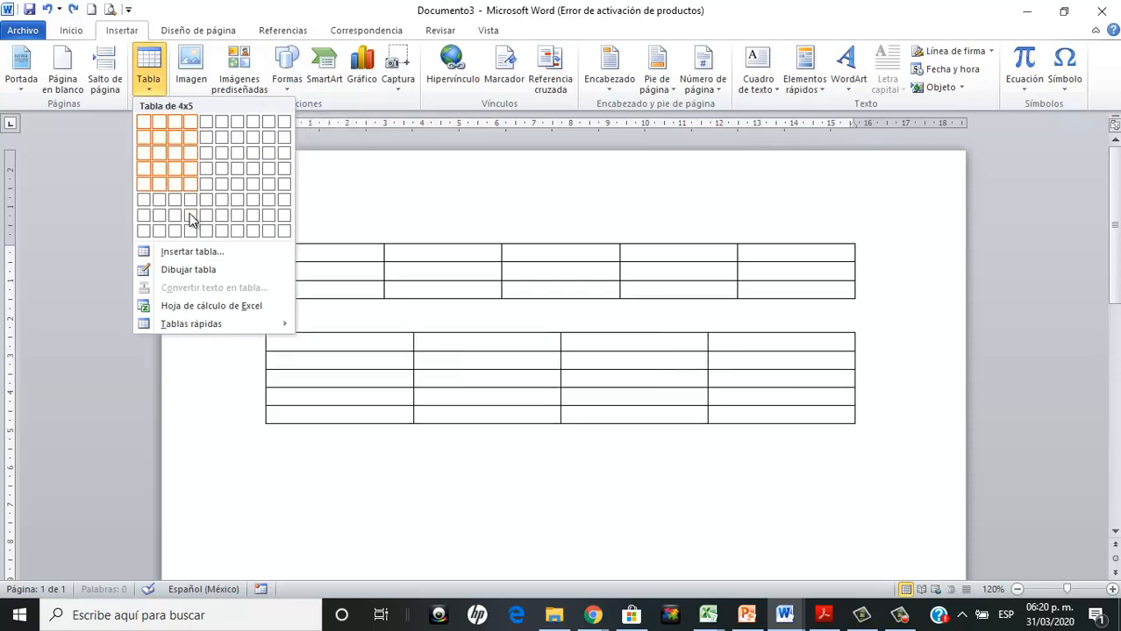
pyautogui.click(180, 251)
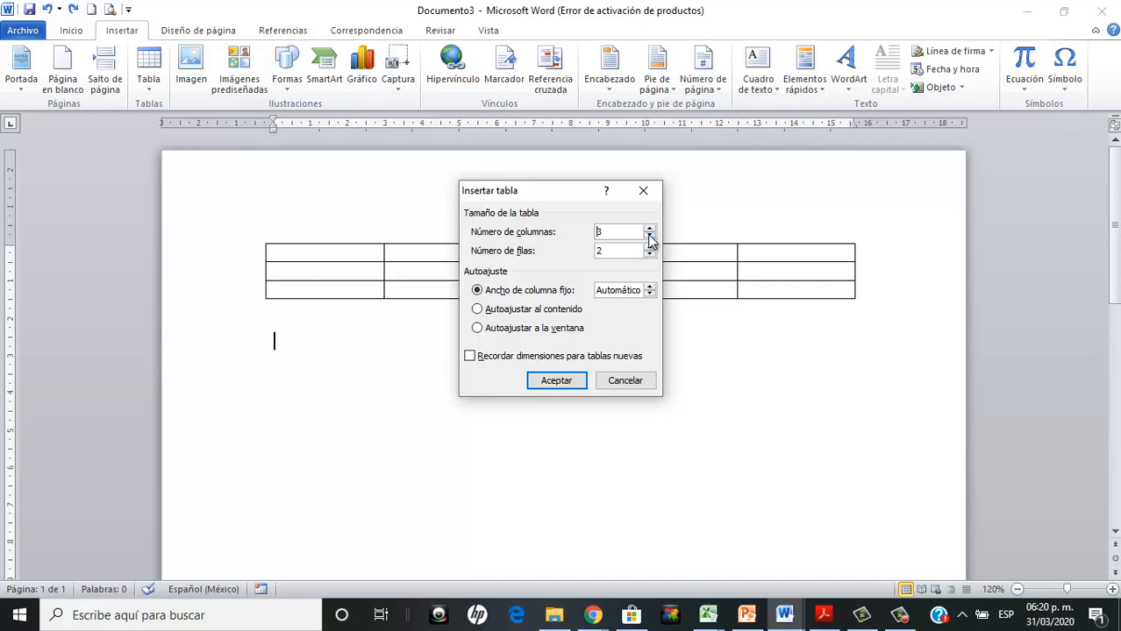
pyautogui.click(552, 383)
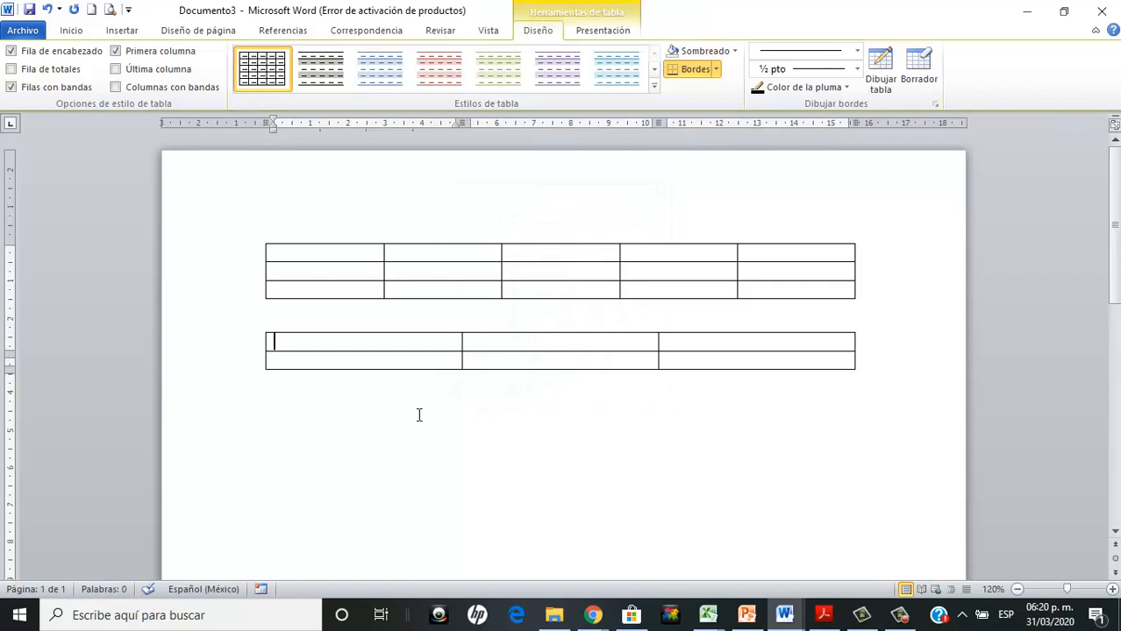
pyautogui.click(382, 396)
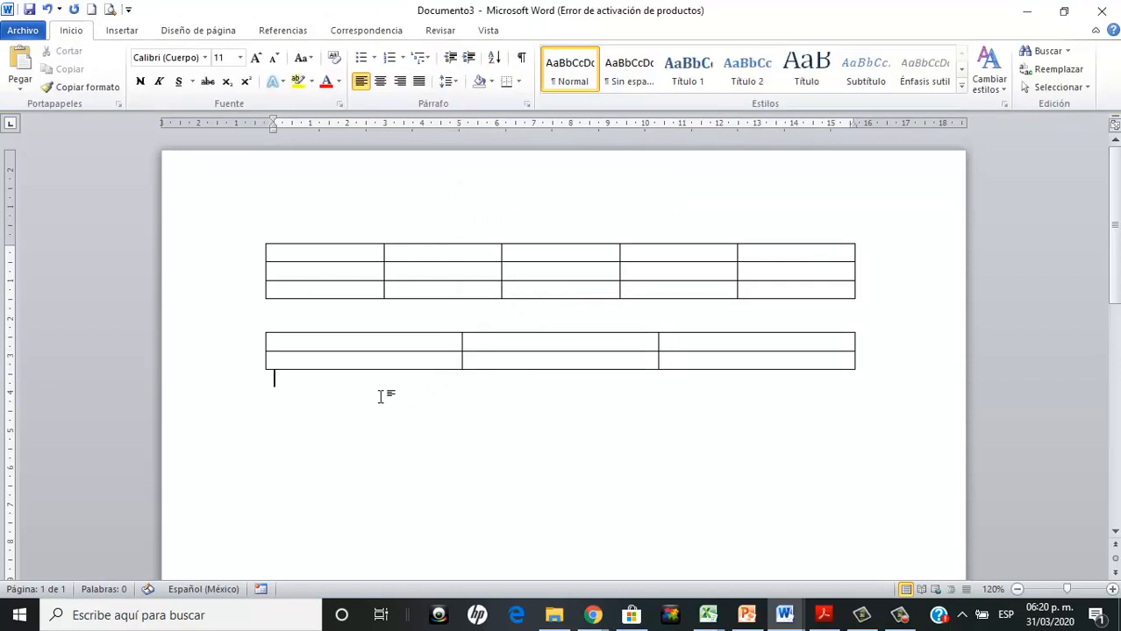
# - Fill the upper table's first cell with the sample text "Edakj klasjd lkj sdaklj sdalkjlkajsdlakjsdlkajlj aljdl ajsdlaksjdlaksjd laksjd"
pyautogui.click(294, 253)
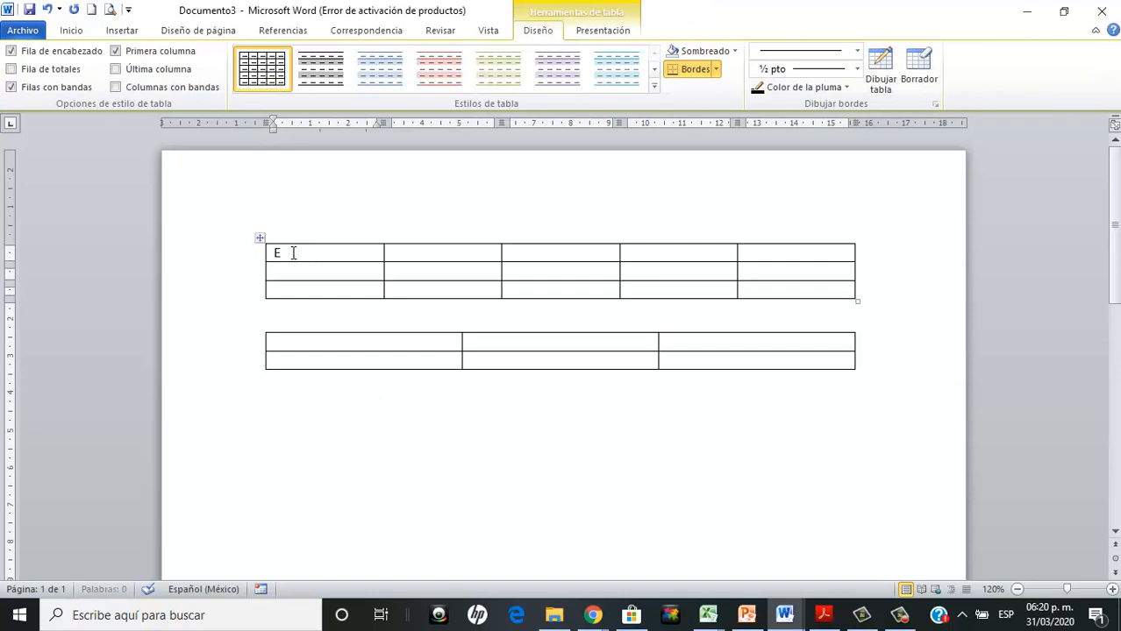
pyautogui.write('Edckj klasjd lkj sdaklj')
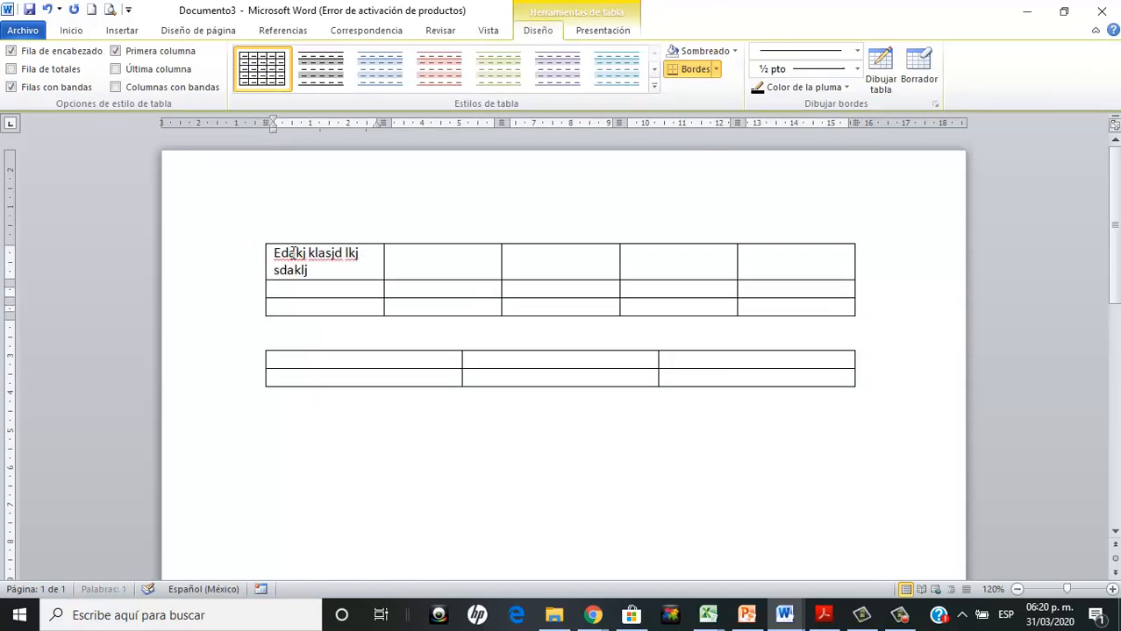
pyautogui.write(' sdalkjlkajsdlakjsdlkajlj')
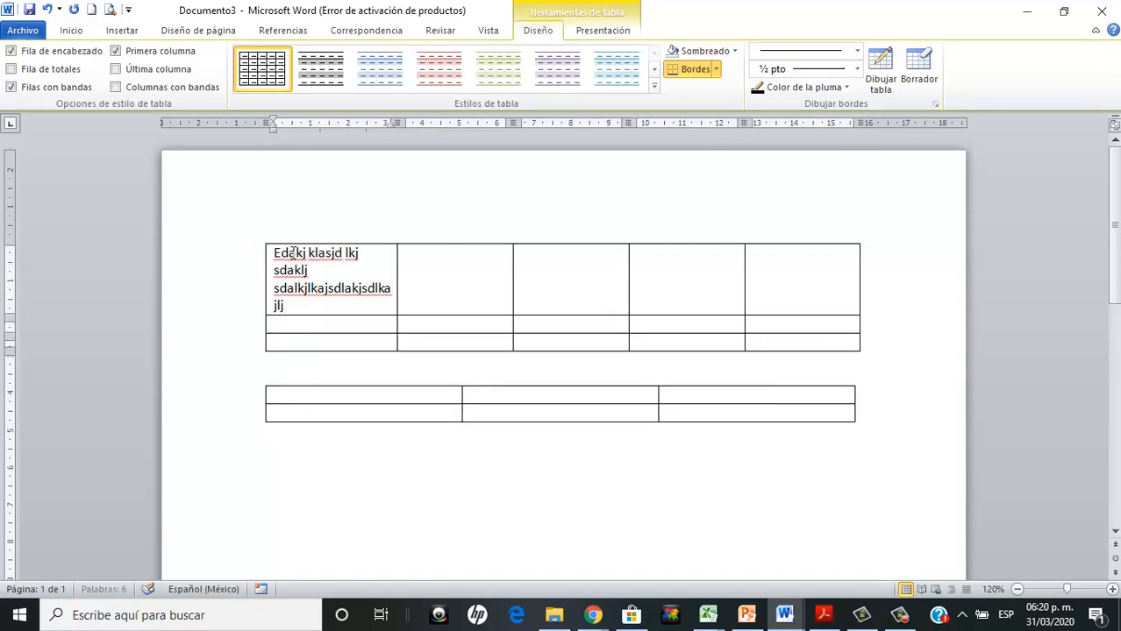
pyautogui.write(' aljdl ajsdlaksjdlaksjd laksjd')
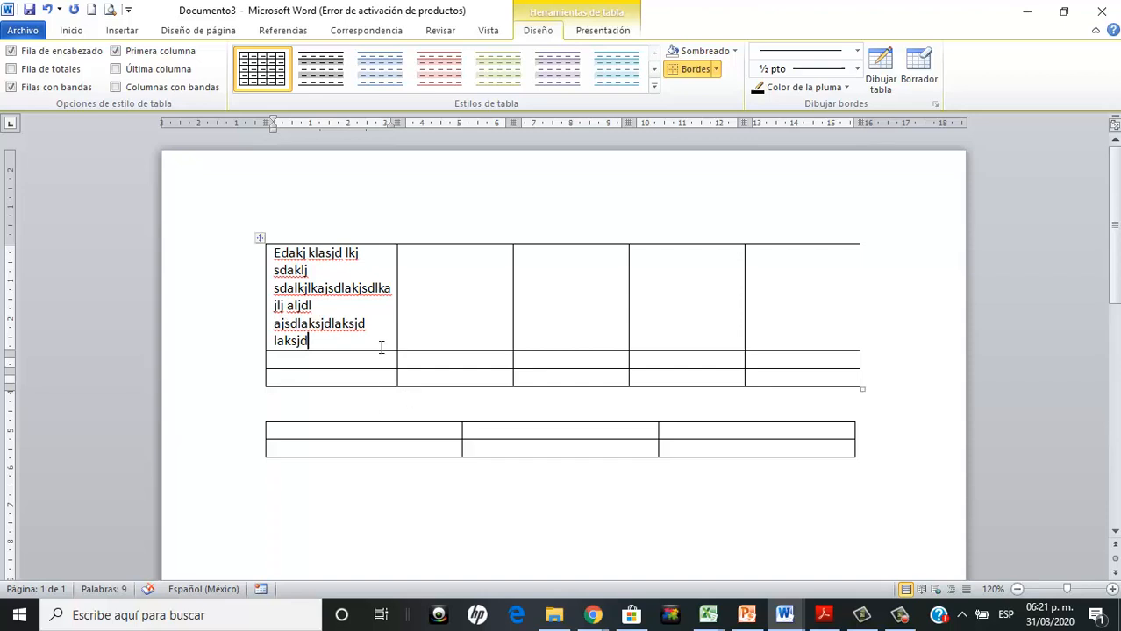
# - Break up the long word in the upper table's first cell with spaces and narrow the first column
pyautogui.moveTo(397, 301)
pyautogui.mouseDown()
pyautogui.moveTo(443, 314)
pyautogui.moveTo(419, 287)
pyautogui.moveTo(466, 288)
pyautogui.moveTo(398, 289)
pyautogui.mouseUp()
pyautogui.click(336, 290)
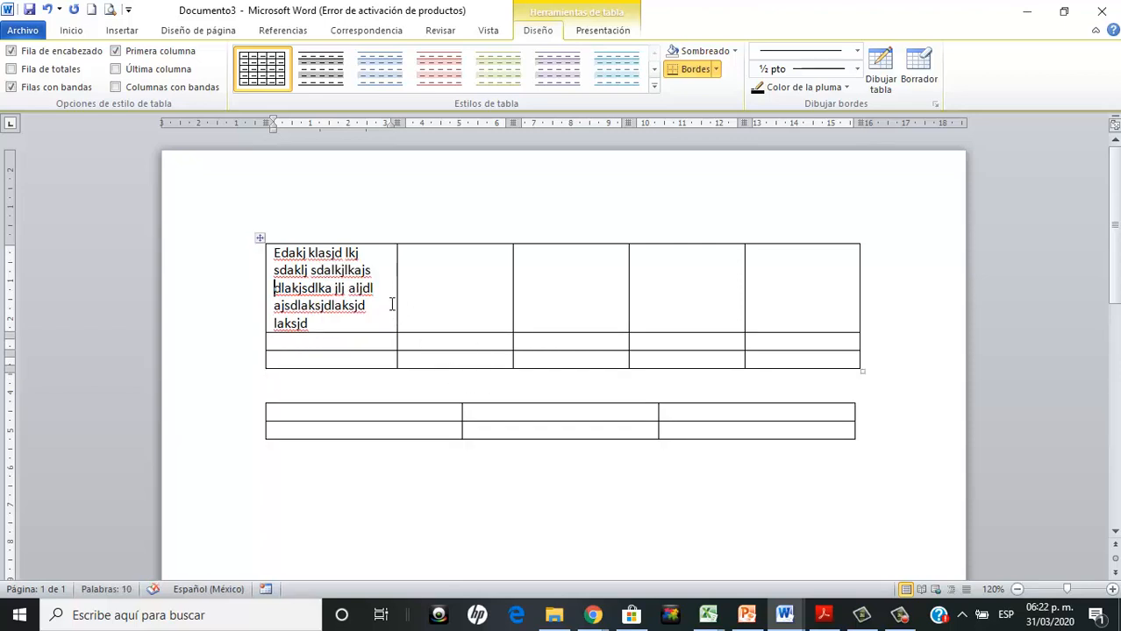
pyautogui.moveTo(391, 299); pyautogui.dragTo(371, 299)
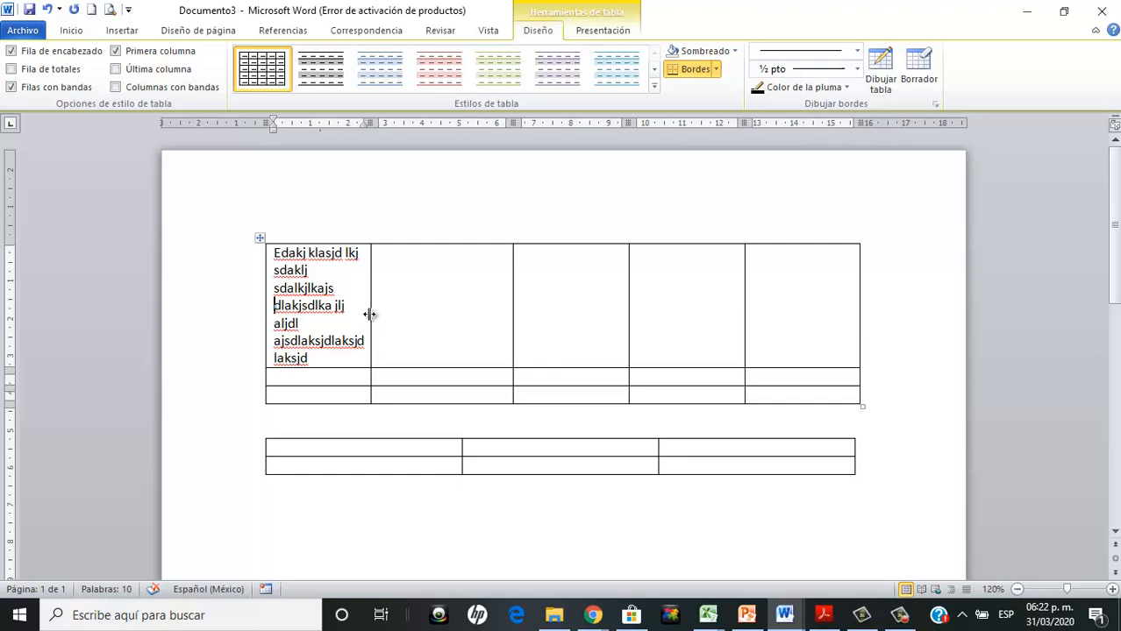
# - Enter "Asdñaslsd añls dka" and "Ñxlzñlck a lñkañlk" in the second and third cells of the upper table's first row
pyautogui.click(419, 290)
pyautogui.write('Asdñaslsd añls dka')
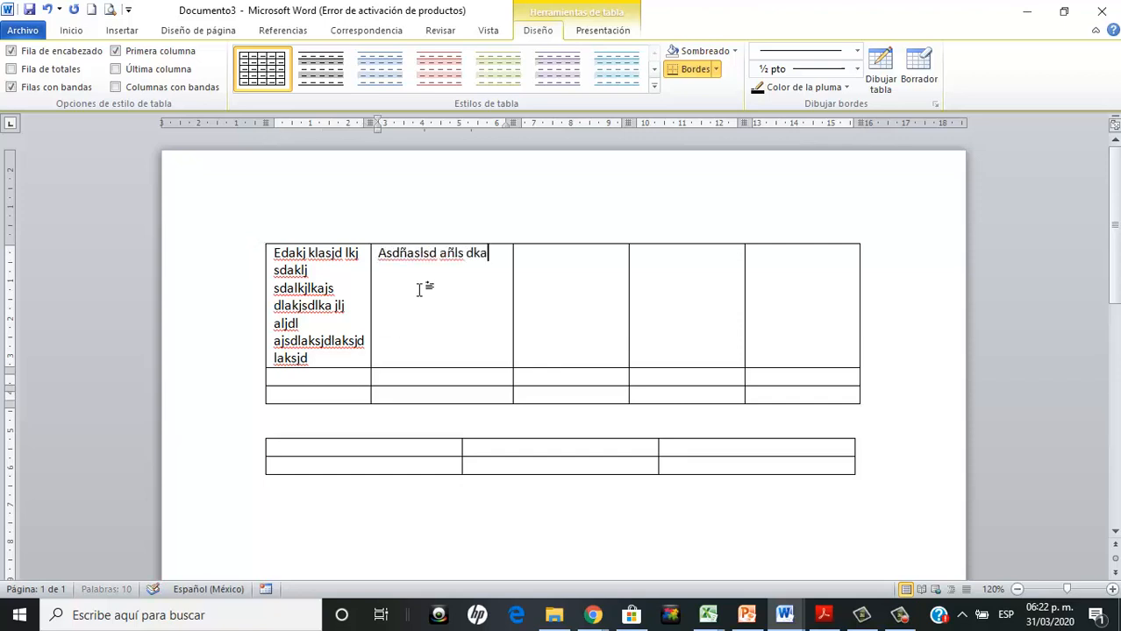
pyautogui.press('Tab')
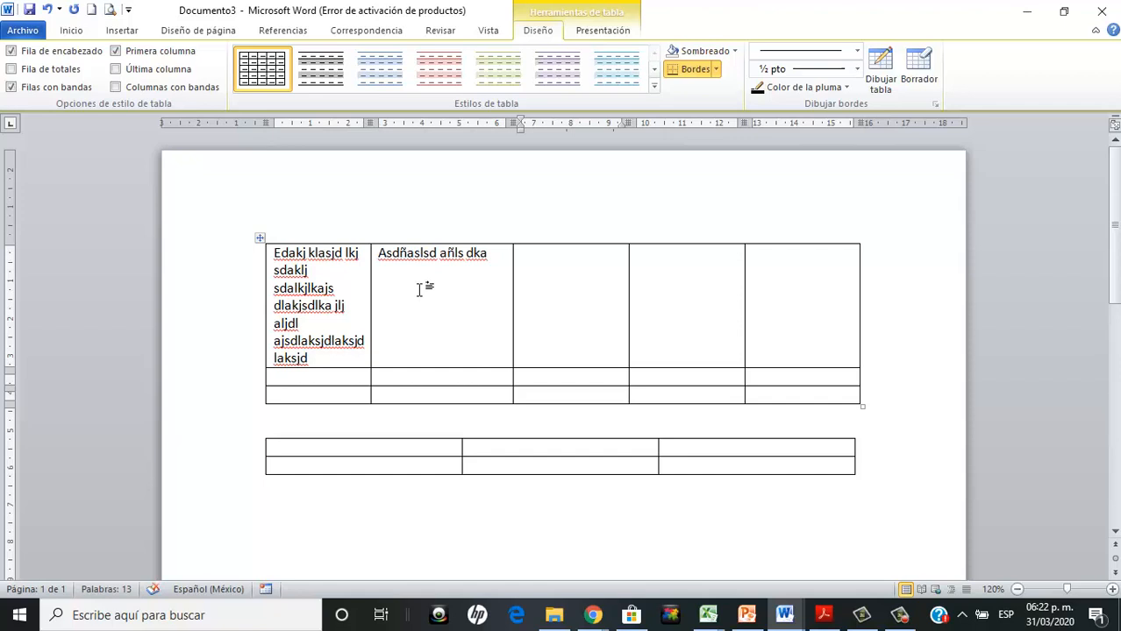
pyautogui.write('Ñxlzñlck a lñkañlk')
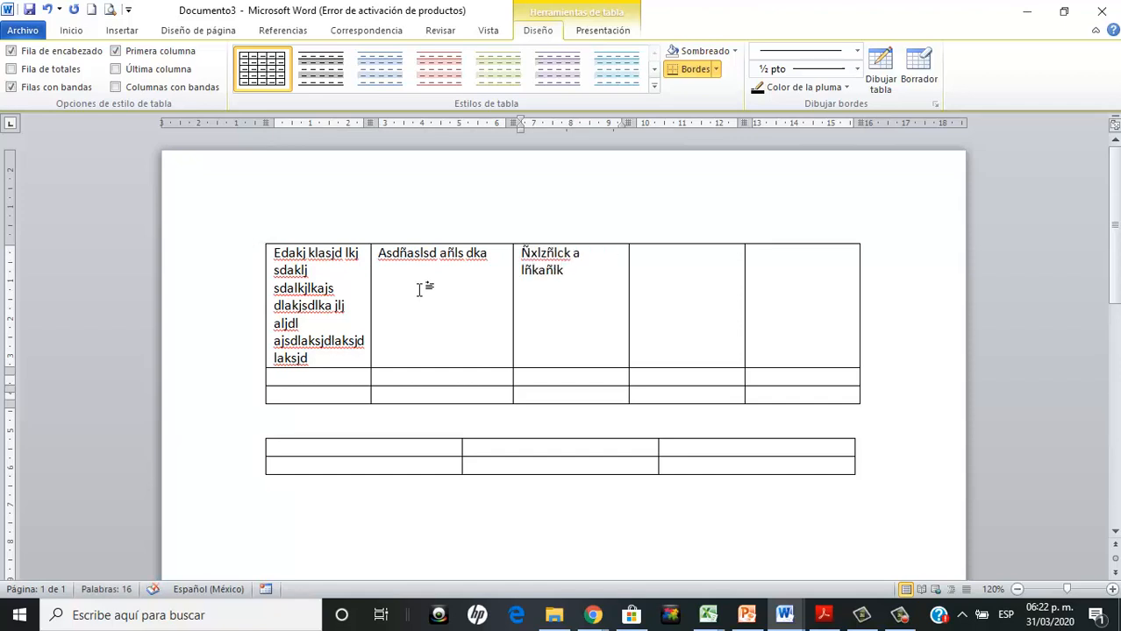
# - Enter "Akld kjaka kljas kljalksj lkj lakj alkj alkjalk" in the third cell of the upper table's second row
pyautogui.write('Akld kj')
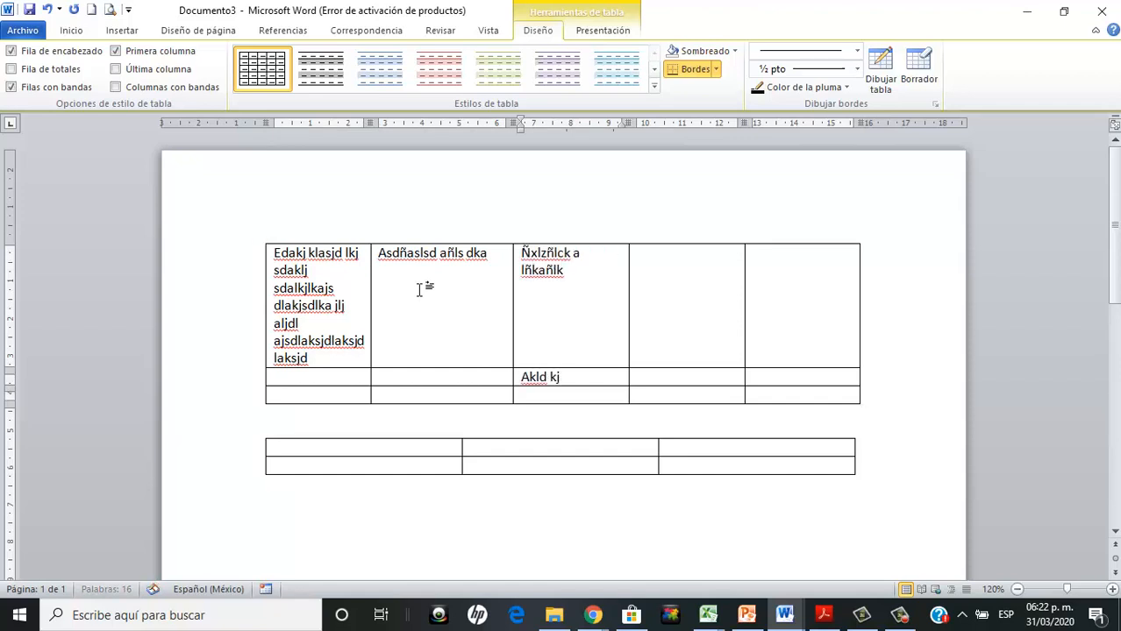
pyautogui.write('aka kljas kljalksj lkj lakj alkj alkjalk')
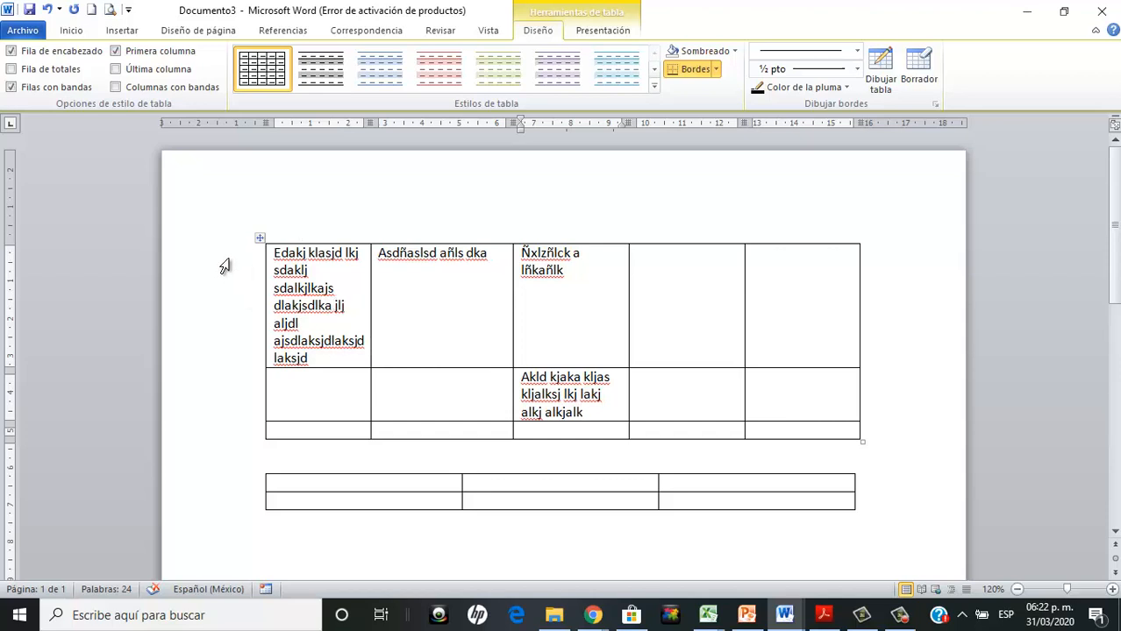
pyautogui.click(416, 308)
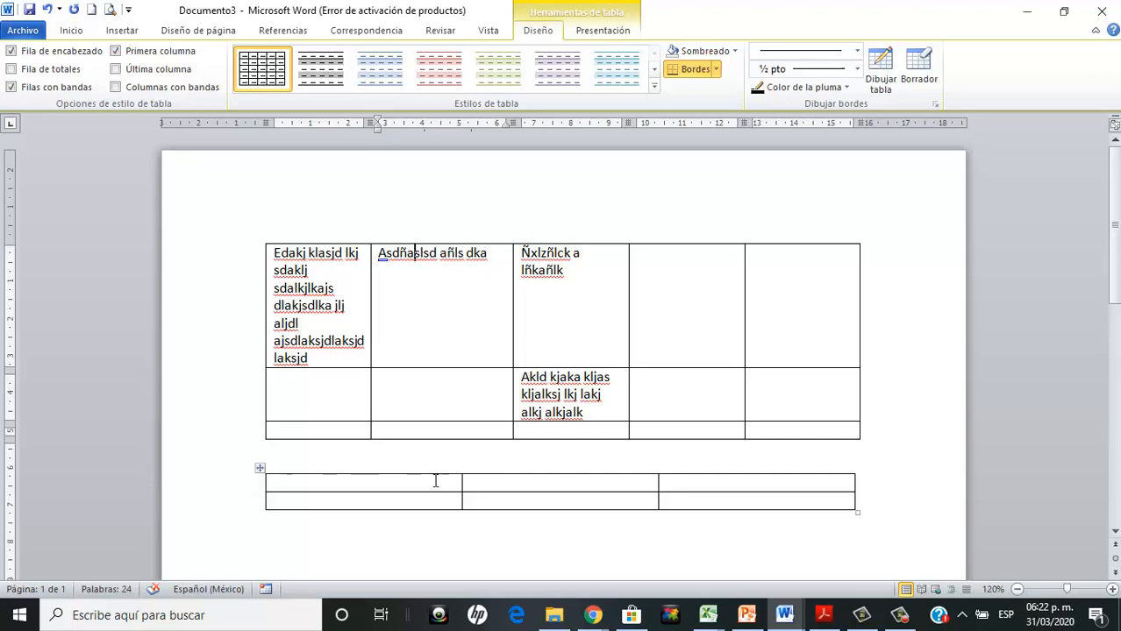
# - Set the font size of the entire upper table to 9
pyautogui.click(260, 238)
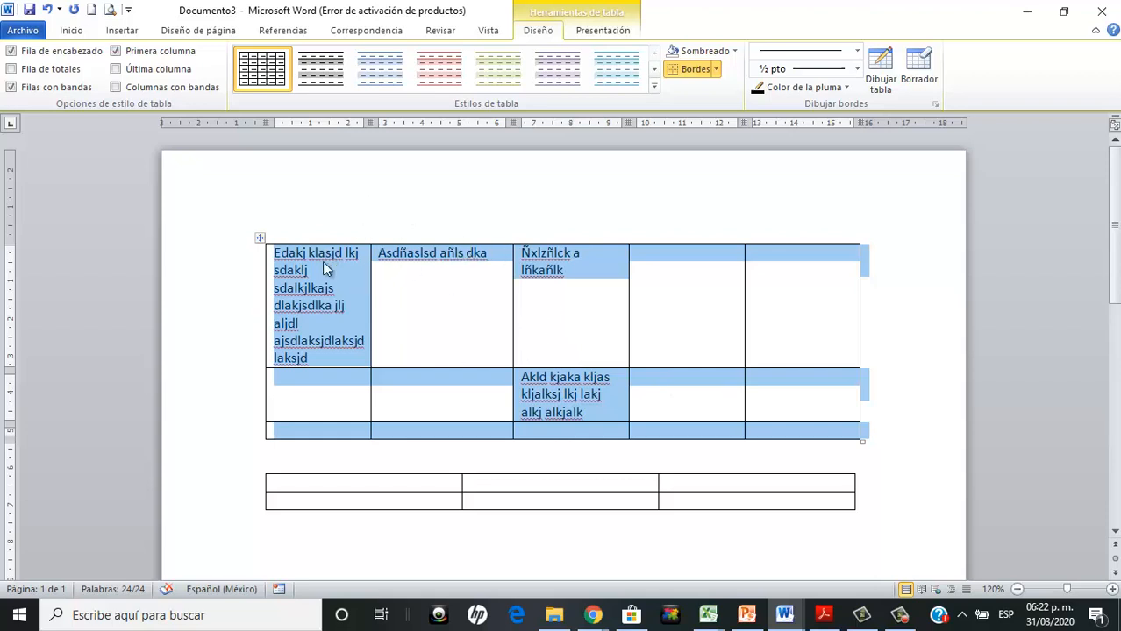
pyautogui.click(80, 35)
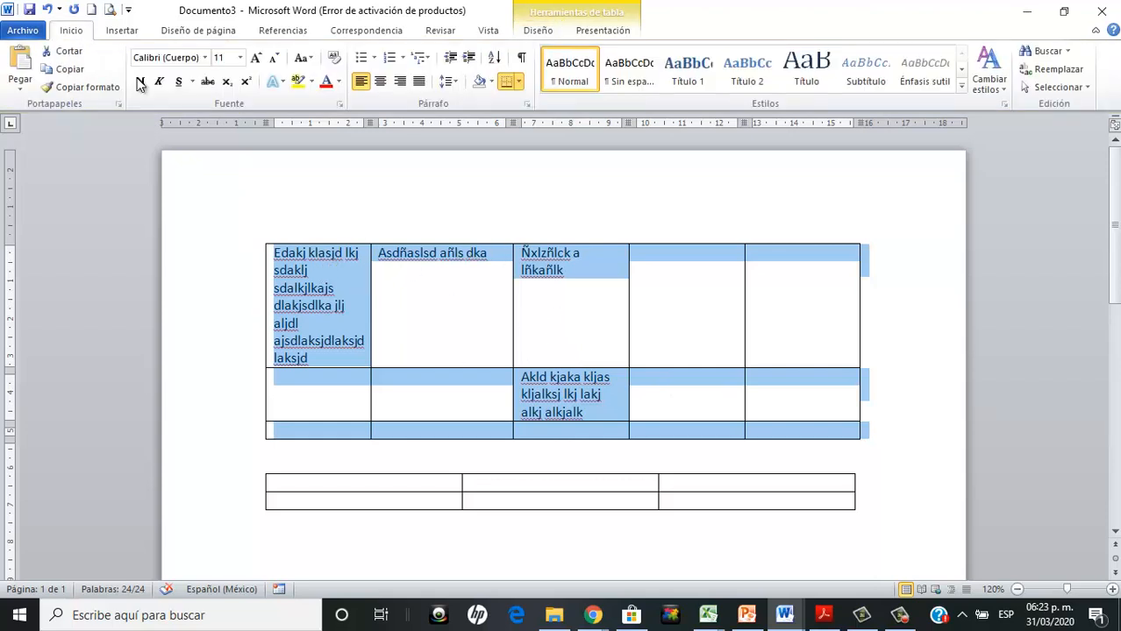
pyautogui.click(241, 59)
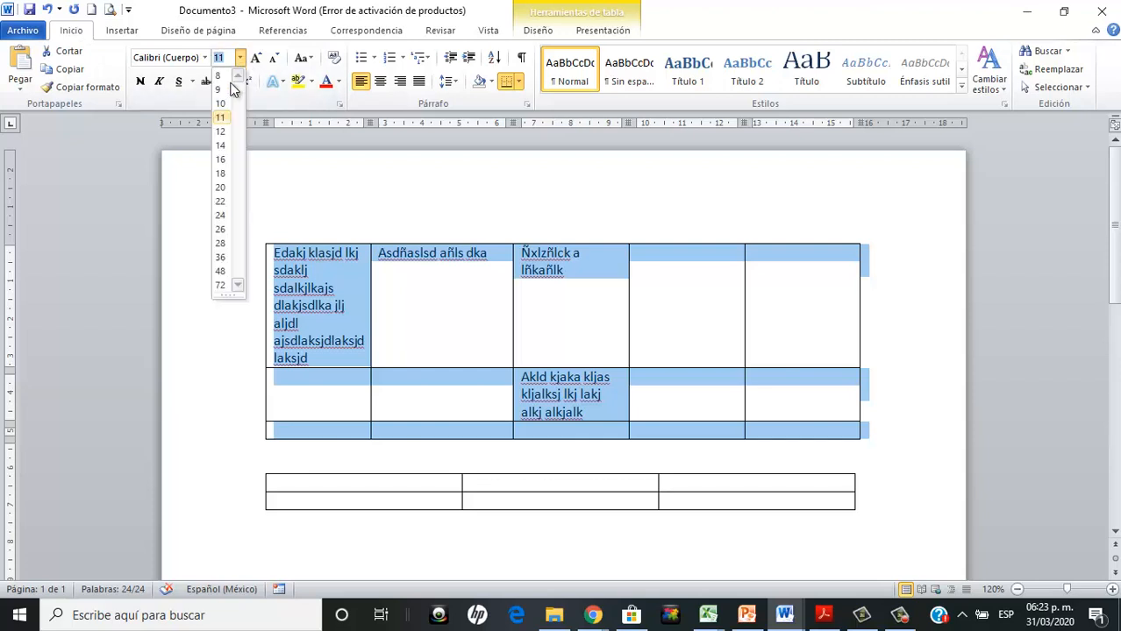
pyautogui.click(226, 92)
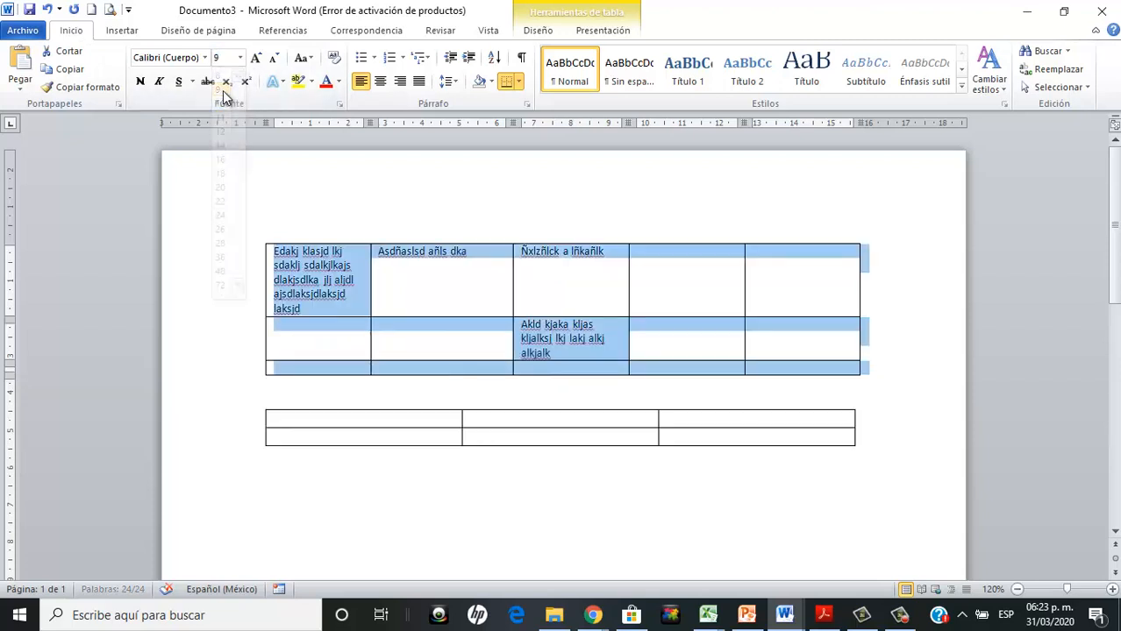
pyautogui.click(439, 289)
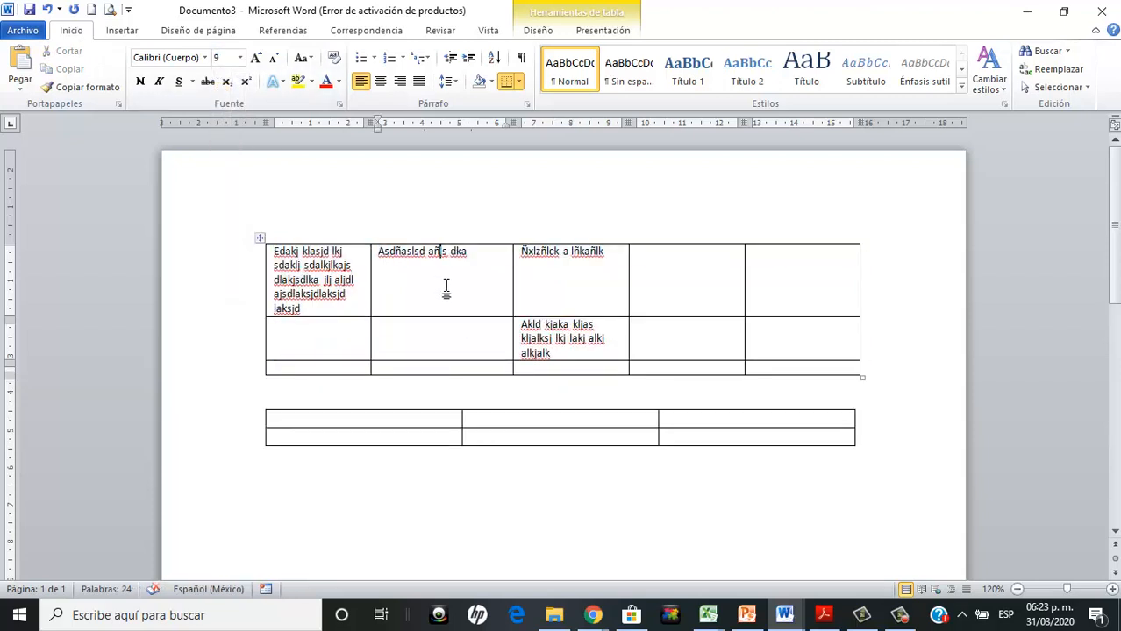
# - Italicize the text in the entire first row of the upper table
pyautogui.click(249, 285)
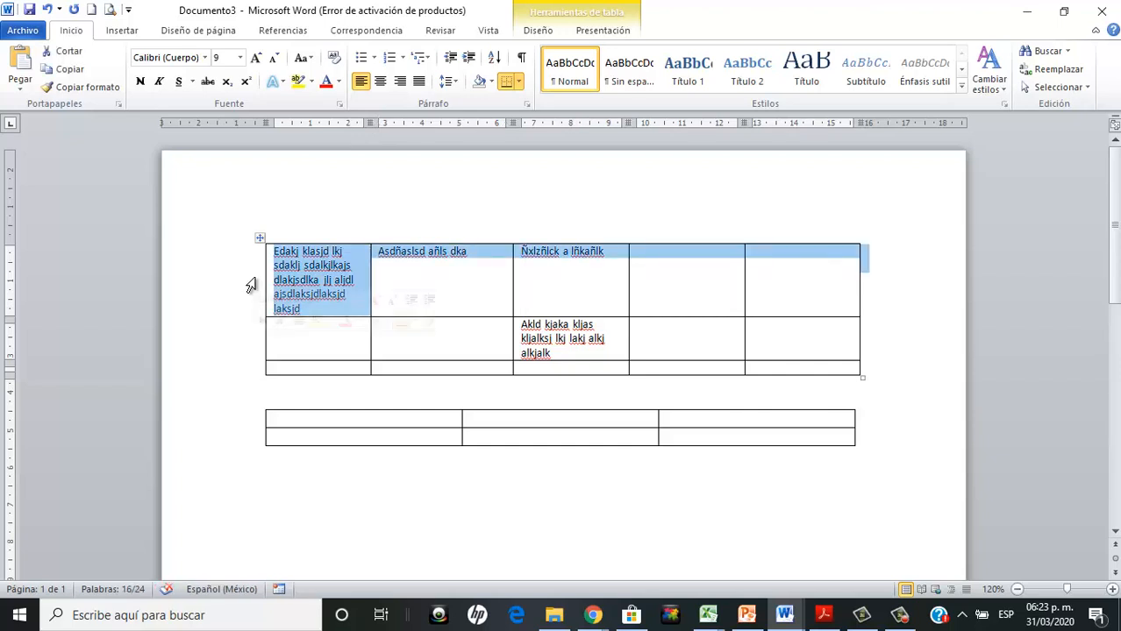
pyautogui.click(460, 300)
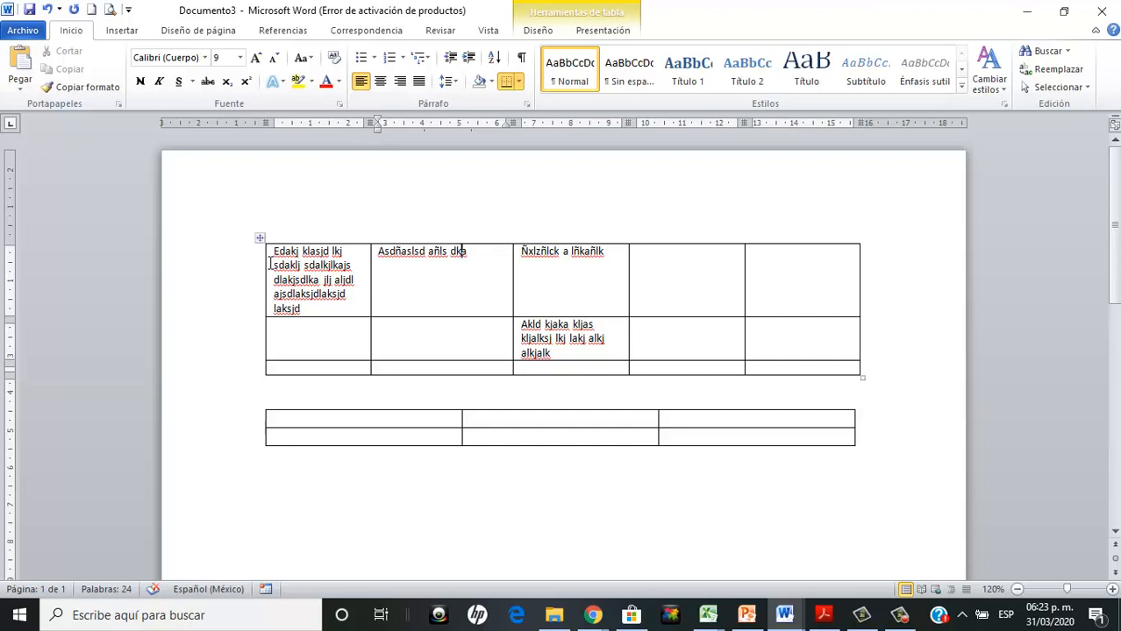
pyautogui.click(219, 281)
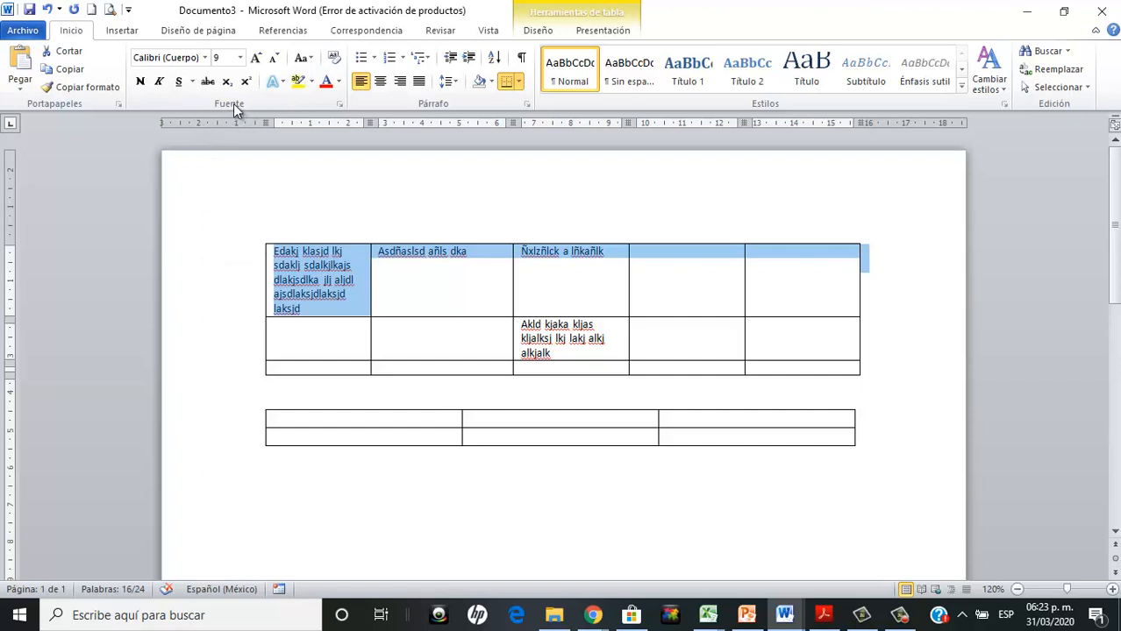
pyautogui.click(160, 82)
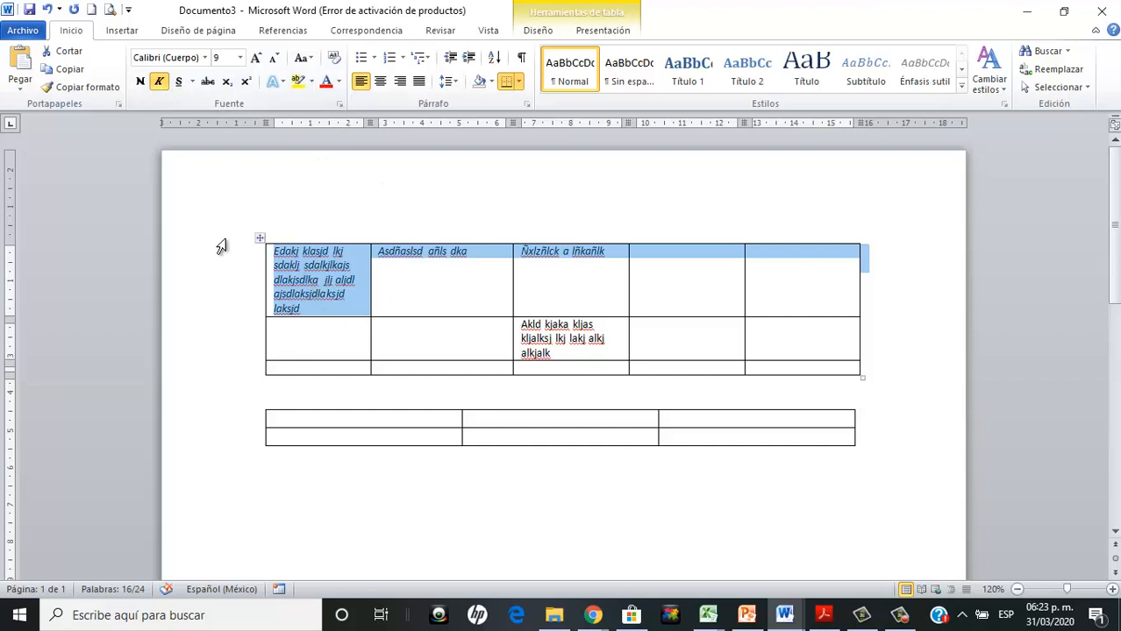
pyautogui.click(412, 311)
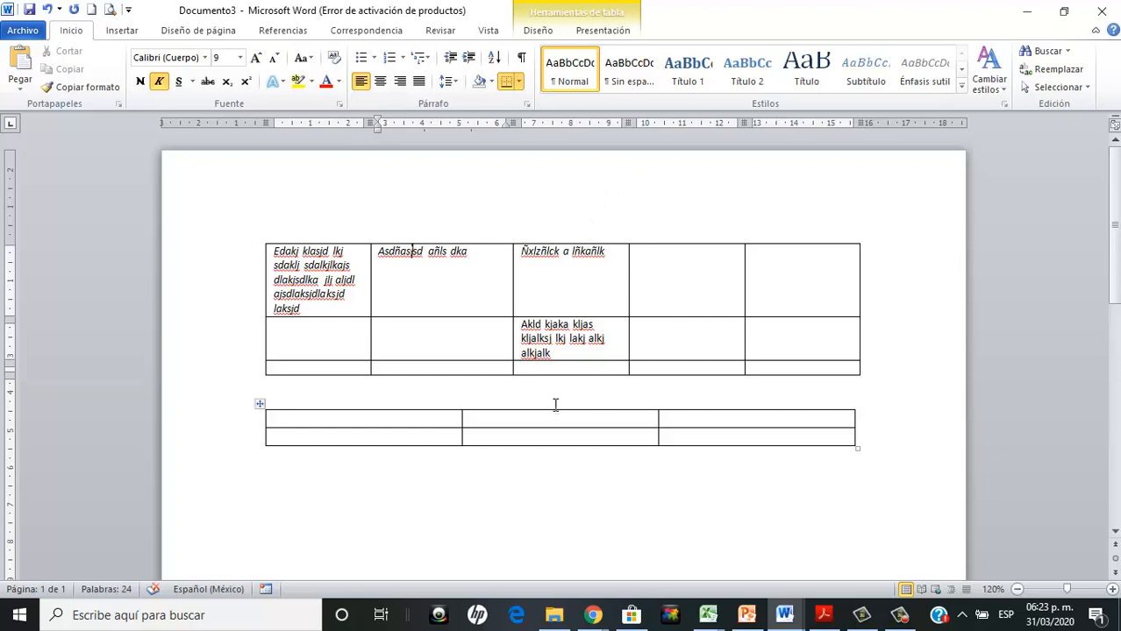
# - Change the font color of the upper table's entire third column to red
pyautogui.click(561, 238)
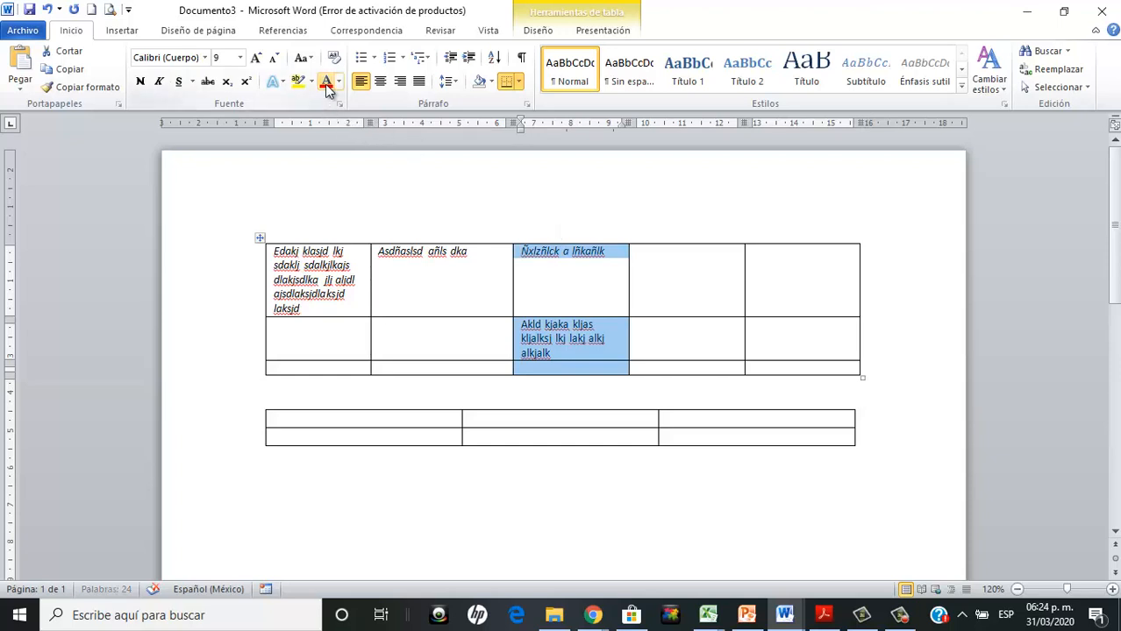
pyautogui.click(325, 82)
pyautogui.click(457, 282)
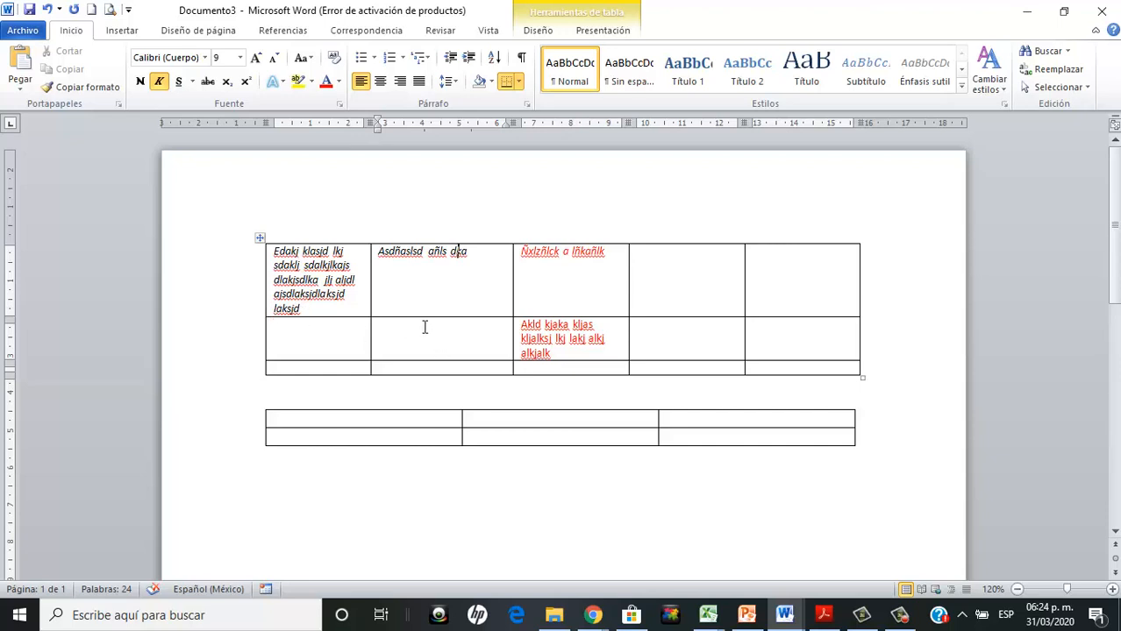
# - Highlight the text of the second cell in the upper table's first row in yellow
pyautogui.click(373, 317)
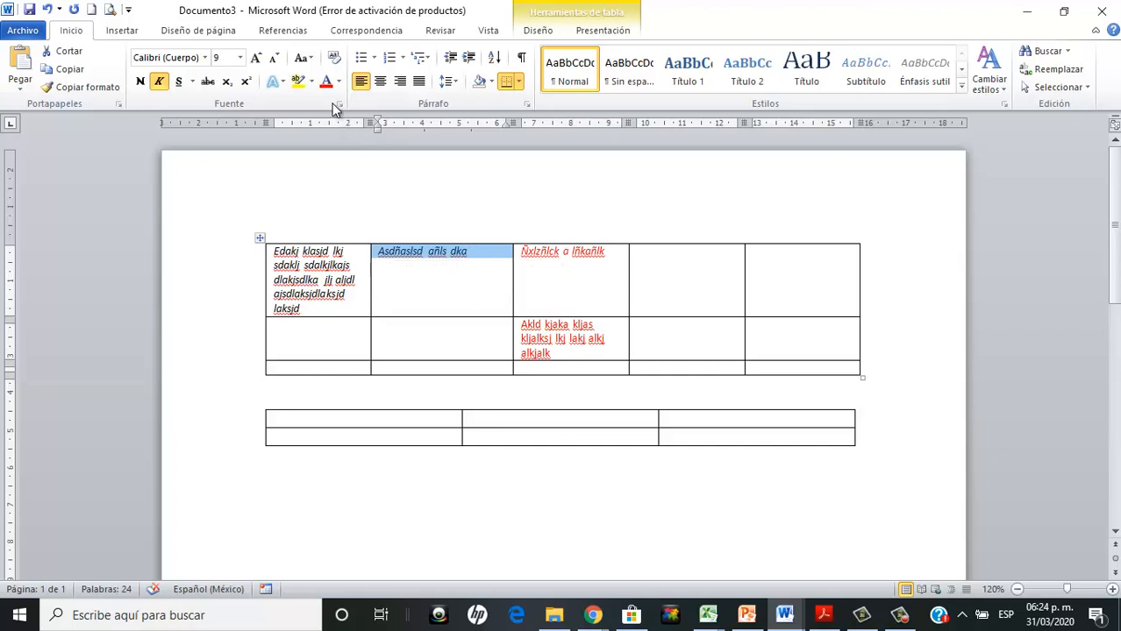
pyautogui.click(298, 81)
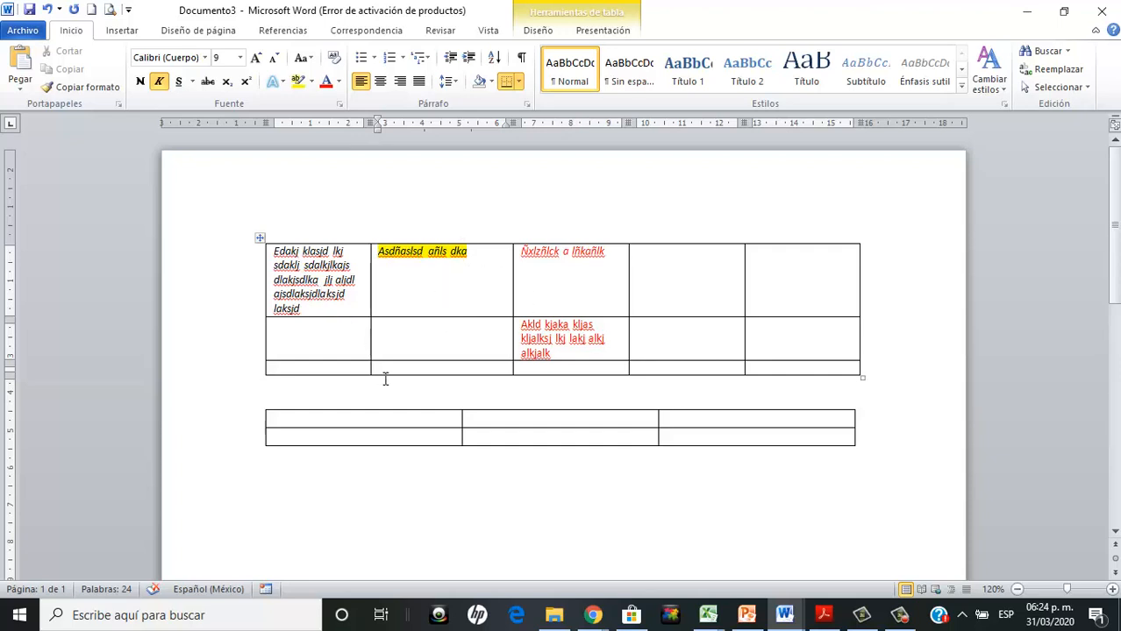
pyautogui.click(358, 348)
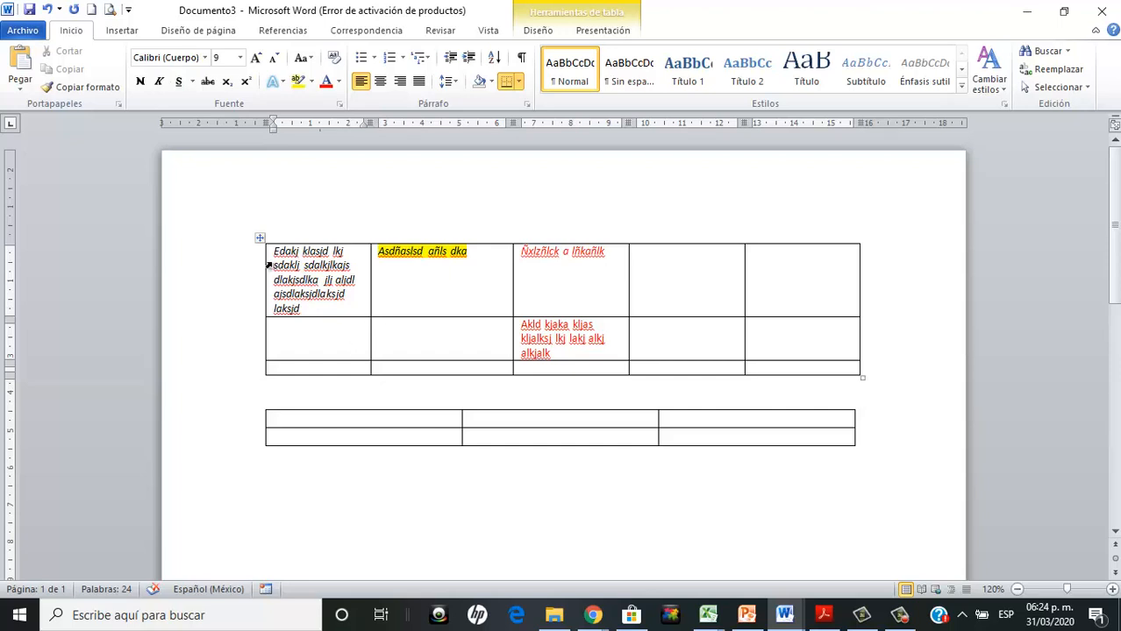
# - Select only the text in the upper table's first cell, and then only the text in the second row's third cell
pyautogui.moveTo(274, 251); pyautogui.dragTo(357, 313)
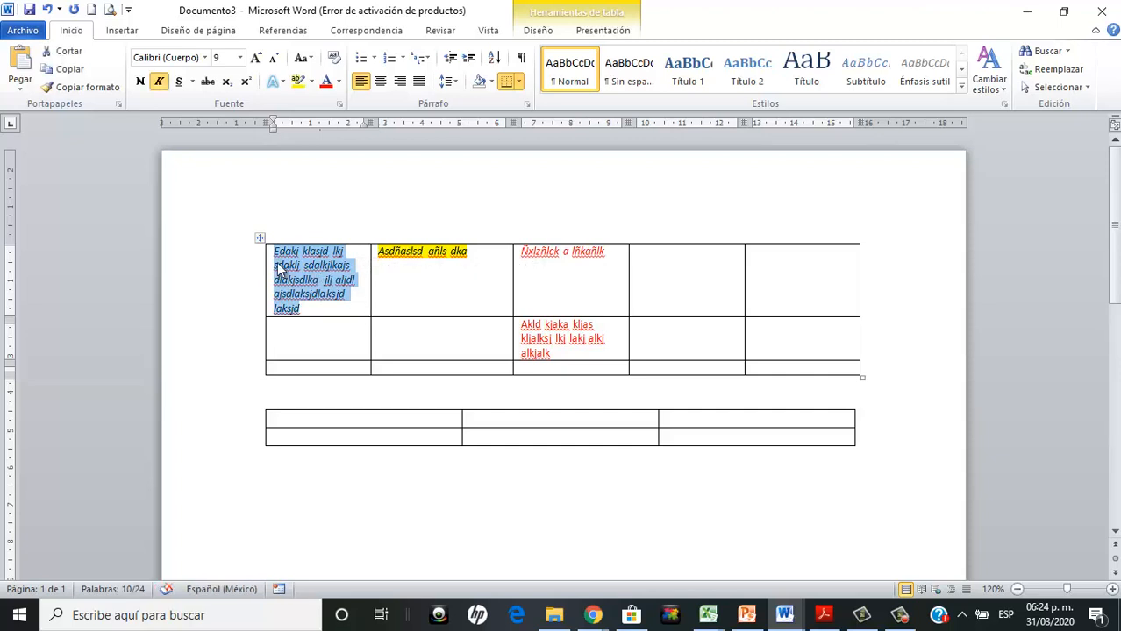
pyautogui.moveTo(523, 323); pyautogui.dragTo(572, 359)
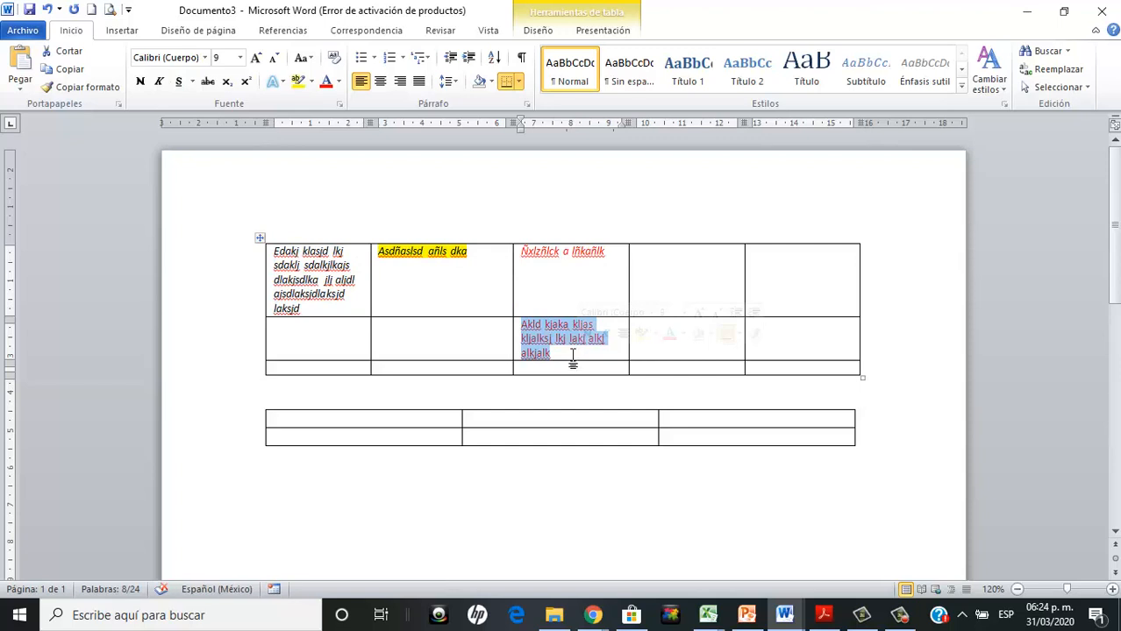
pyautogui.click(421, 292)
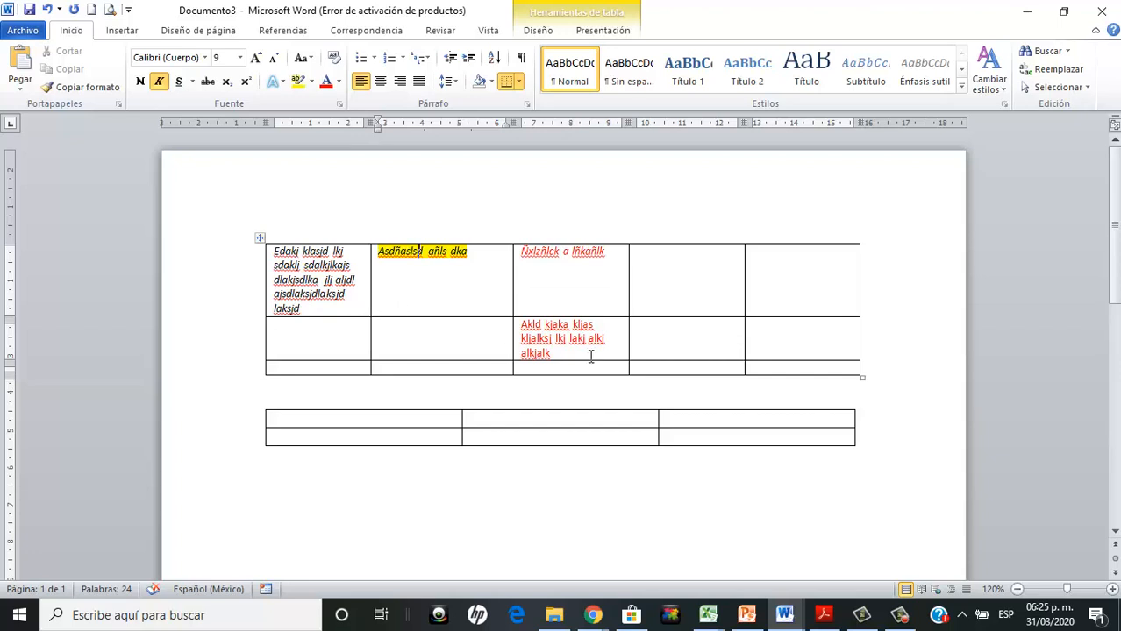
# - Add two new rows at the end of the upper table, continuing from its last cell, and dismiss the notification
pyautogui.click(781, 367)
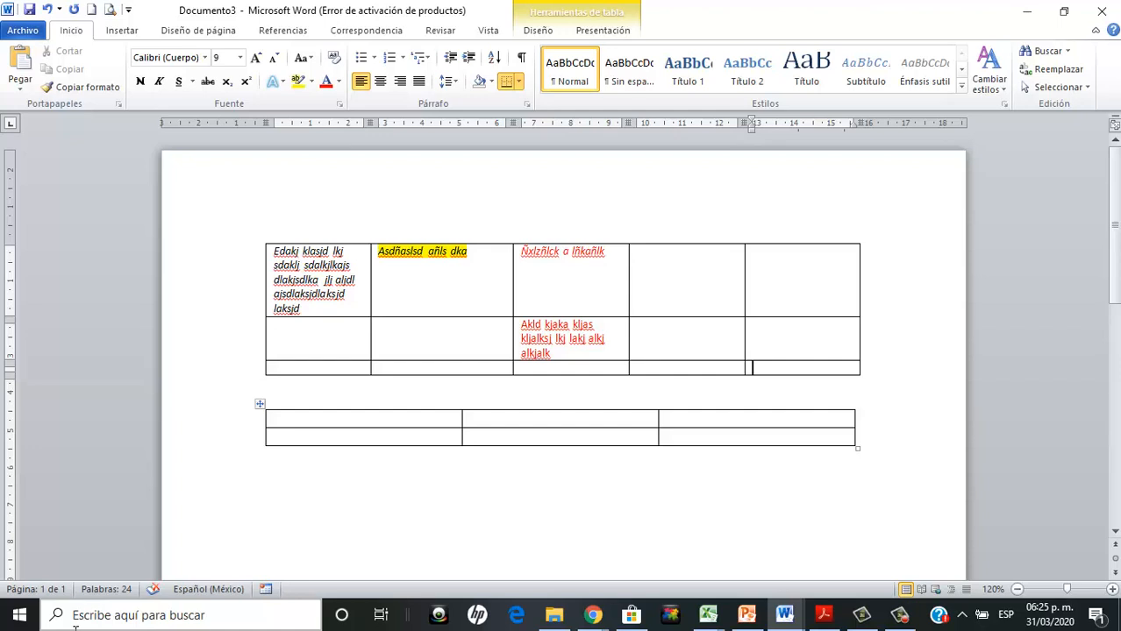
pyautogui.press('Tab')
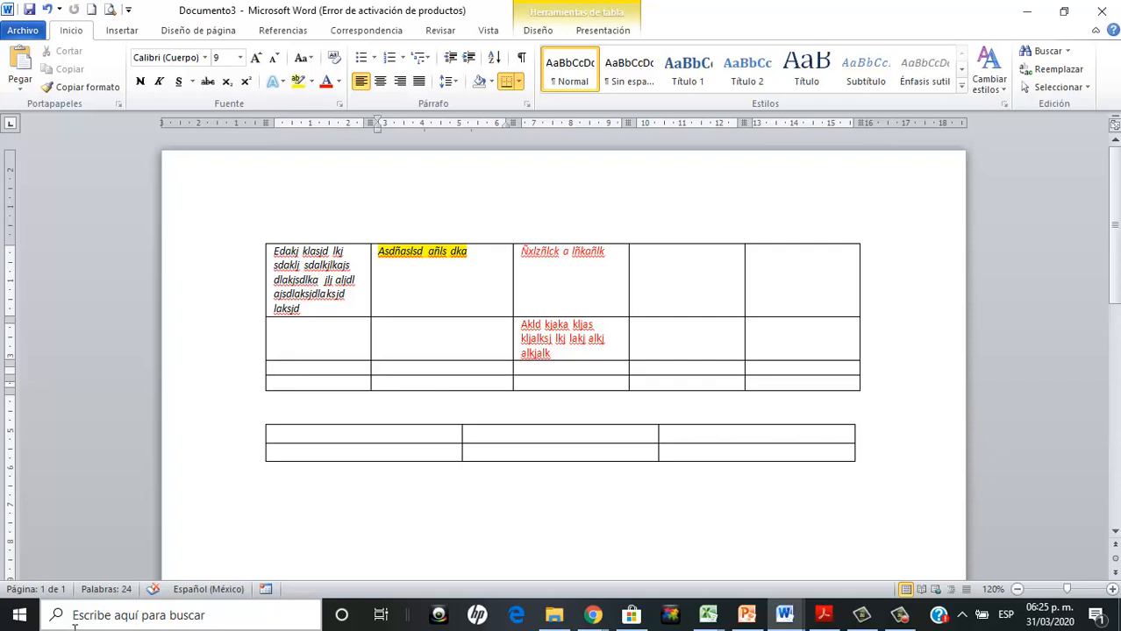
pyautogui.press('Tab')
pyautogui.press('Tab')
pyautogui.press('Tab')
pyautogui.press('Tab')
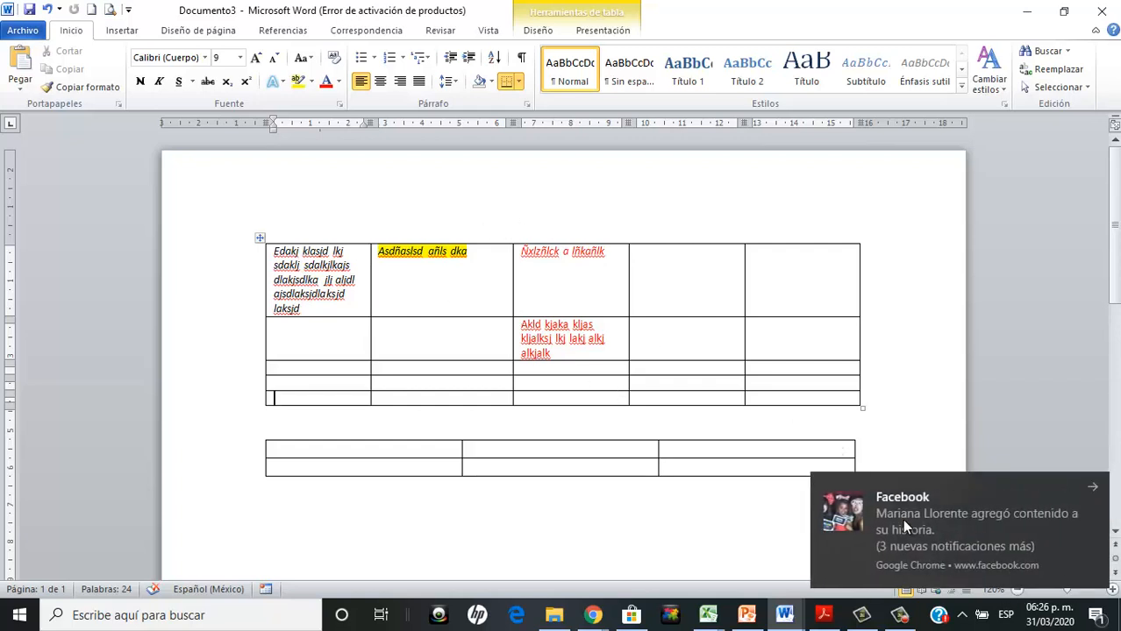
pyautogui.click(1095, 487)
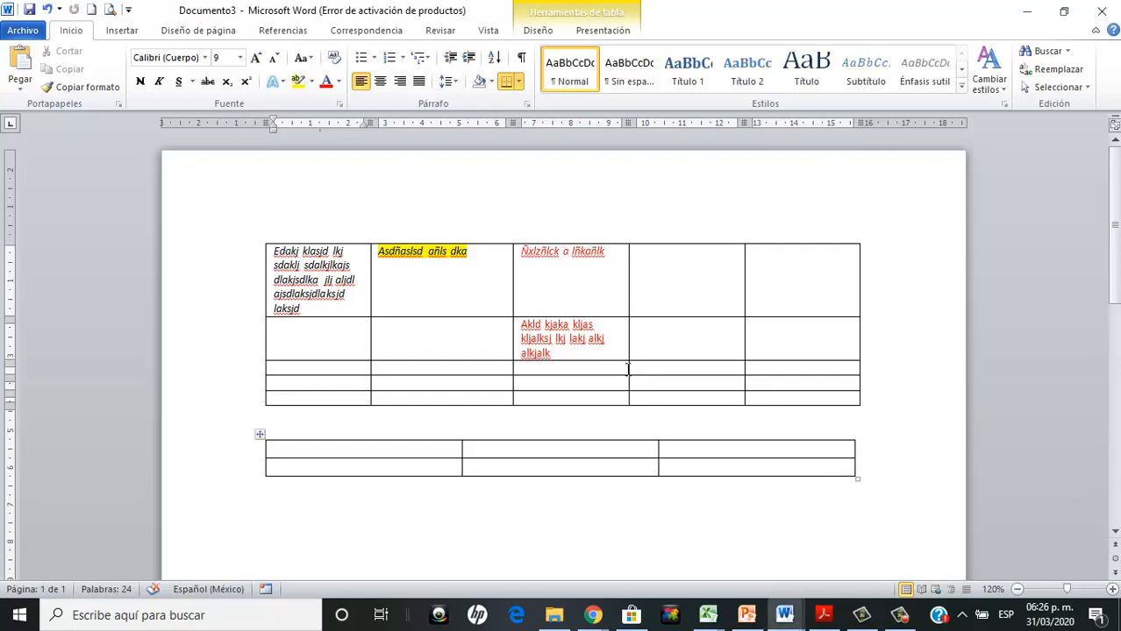
pyautogui.rightClick(455, 306)
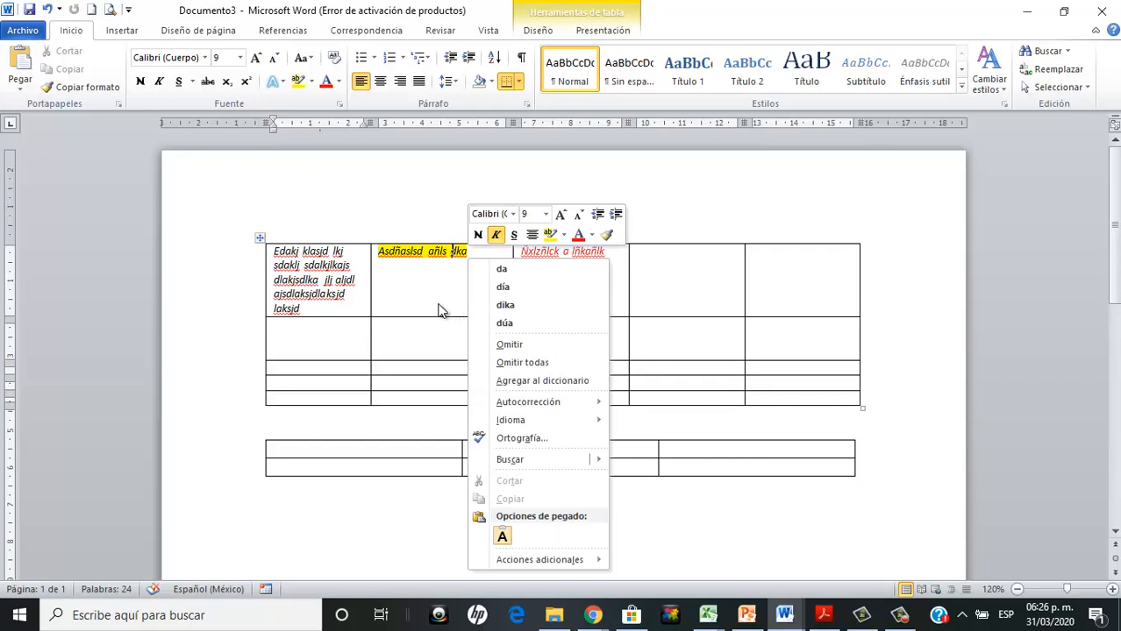
pyautogui.click(442, 311)
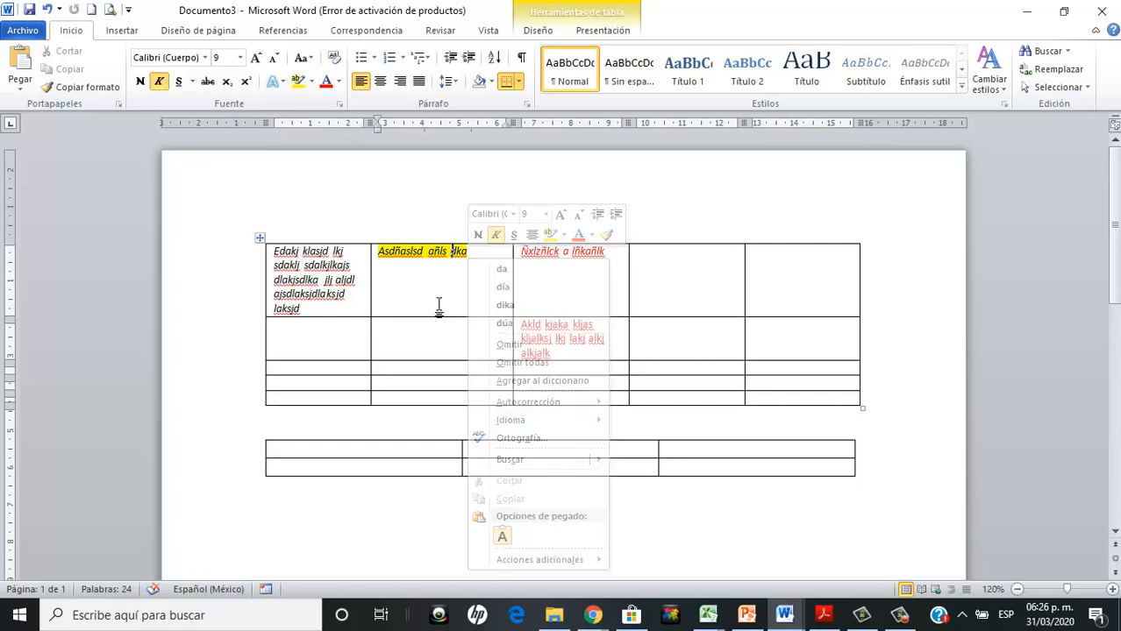
pyautogui.rightClick(438, 306)
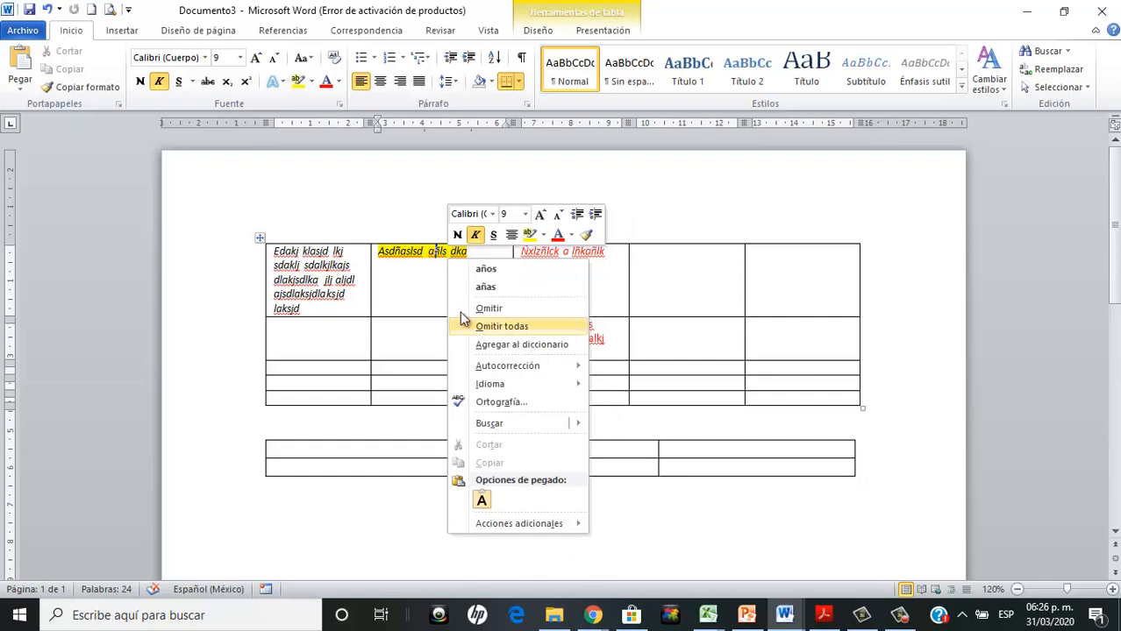
pyautogui.click(508, 325)
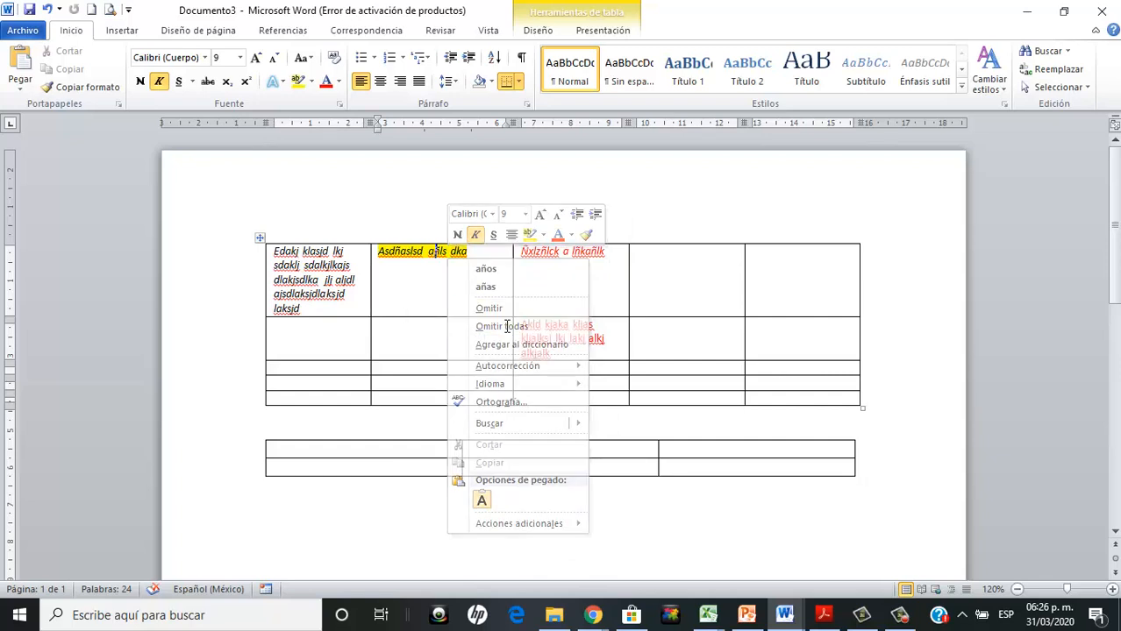
# - Insert a new row directly below the first row of the upper table
pyautogui.click(651, 307)
pyautogui.rightClick(651, 307)
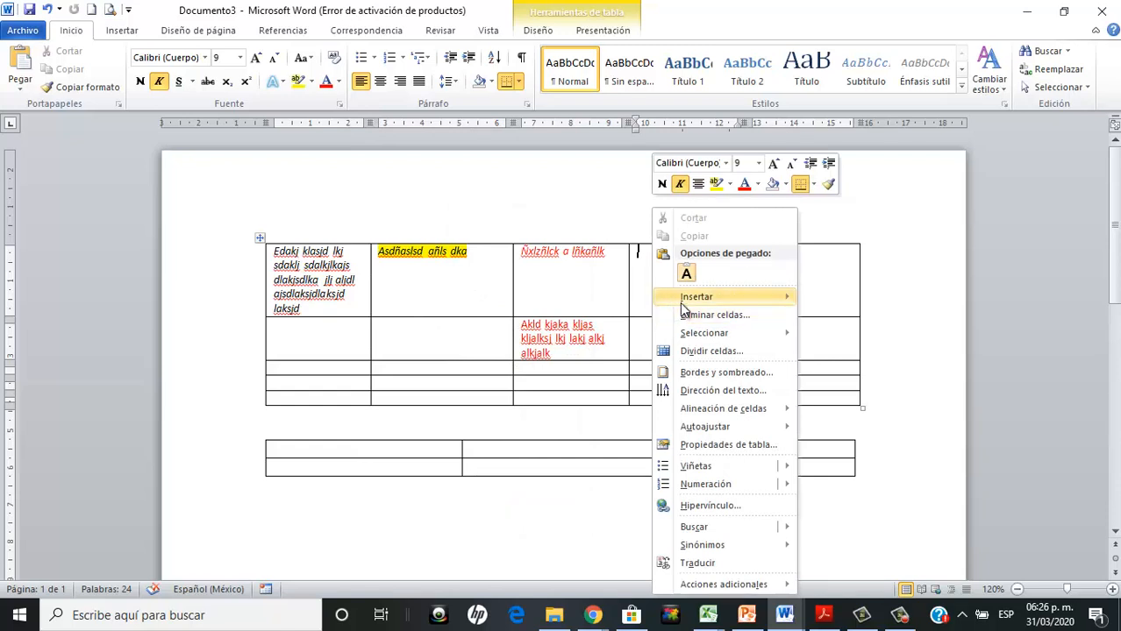
pyautogui.moveTo(684, 307)
pyautogui.moveTo(764, 301)
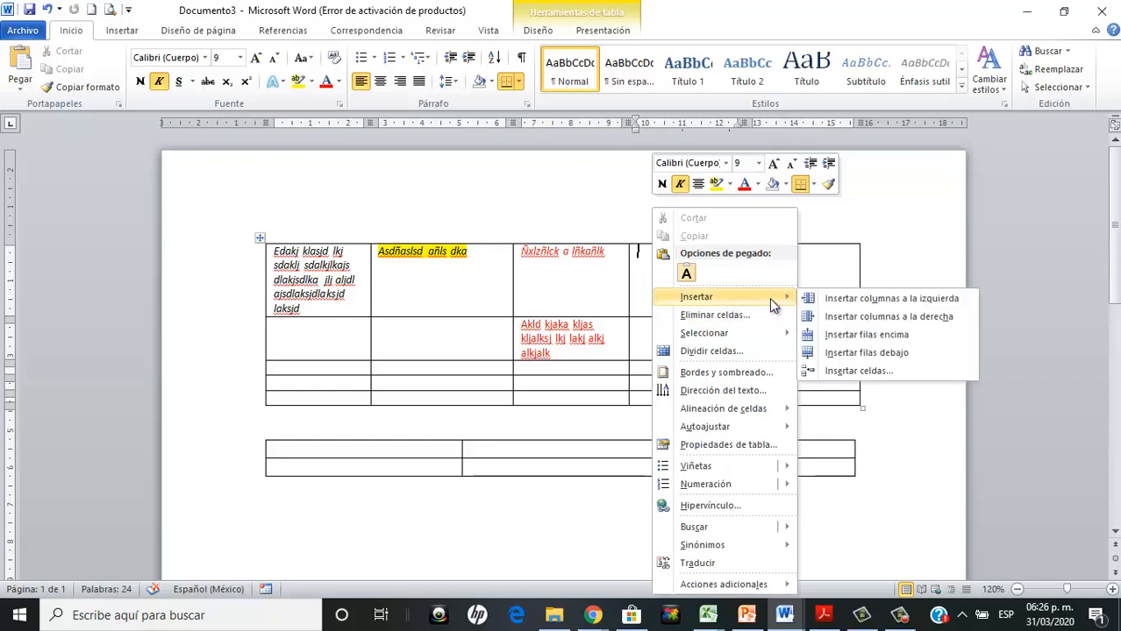
pyautogui.click(820, 353)
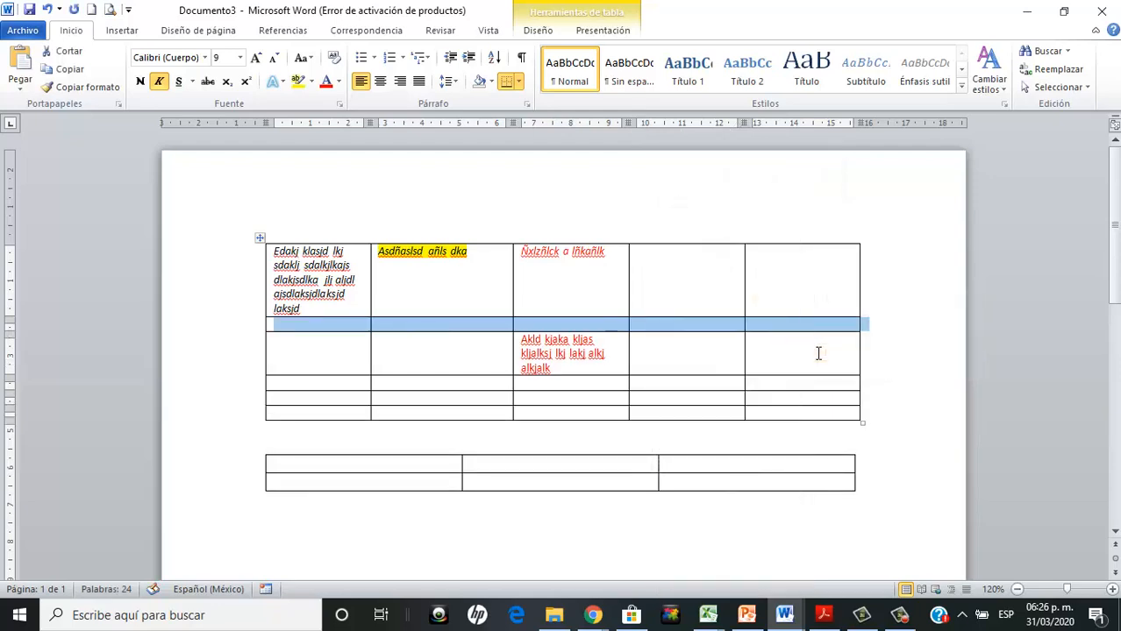
pyautogui.click(472, 323)
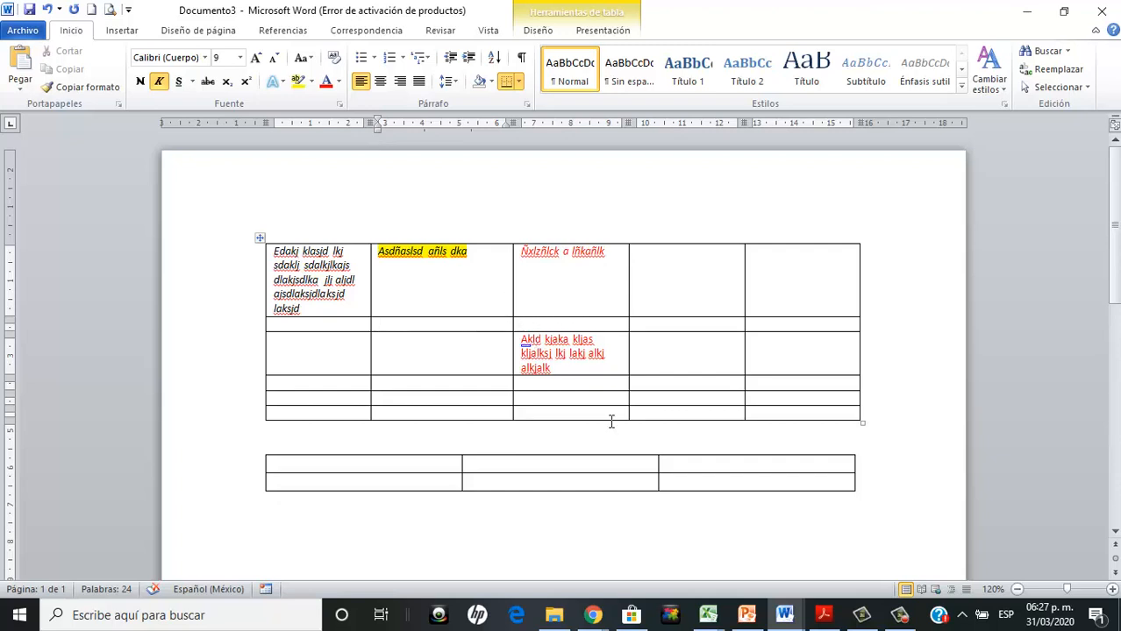
# - Insert a new column to the left of the upper table's fourth column
pyautogui.rightClick(655, 351)
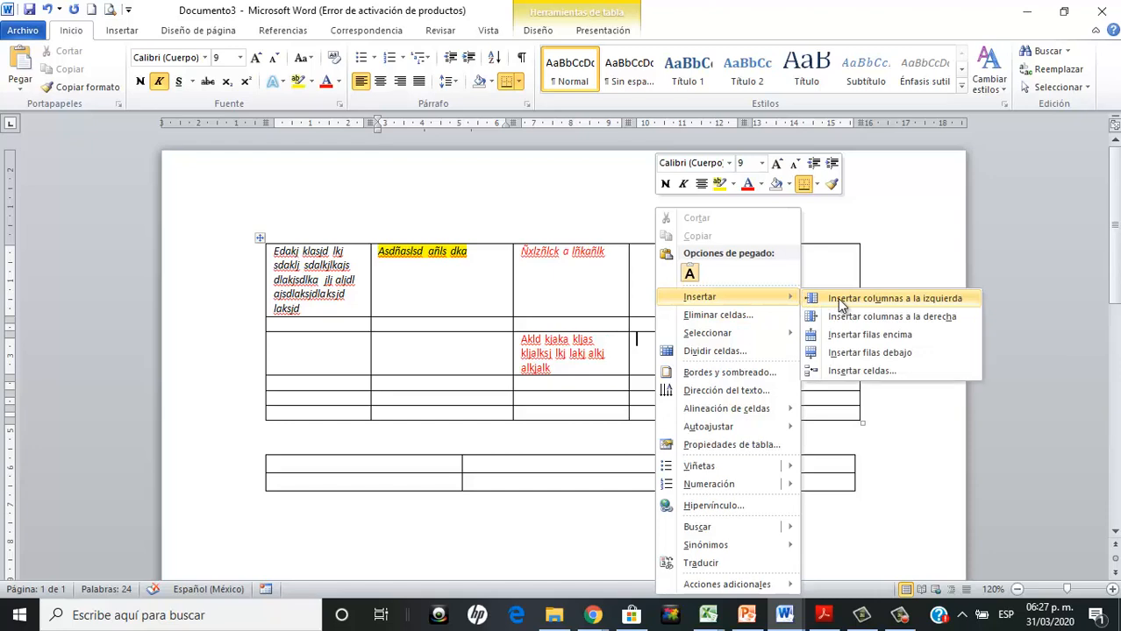
pyautogui.click(877, 299)
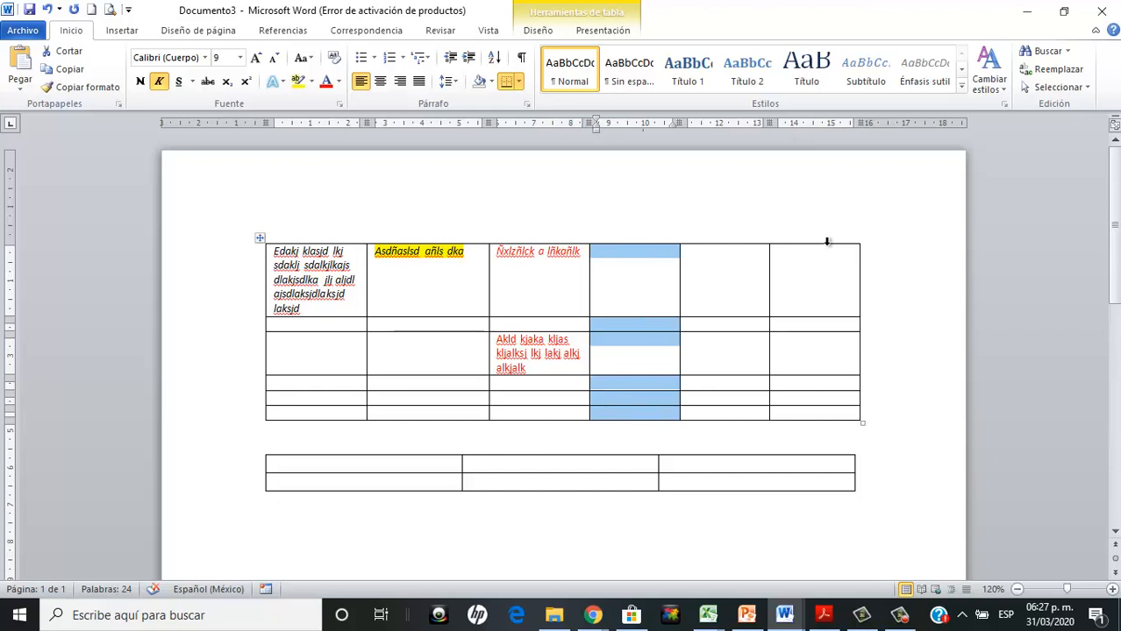
pyautogui.click(912, 221)
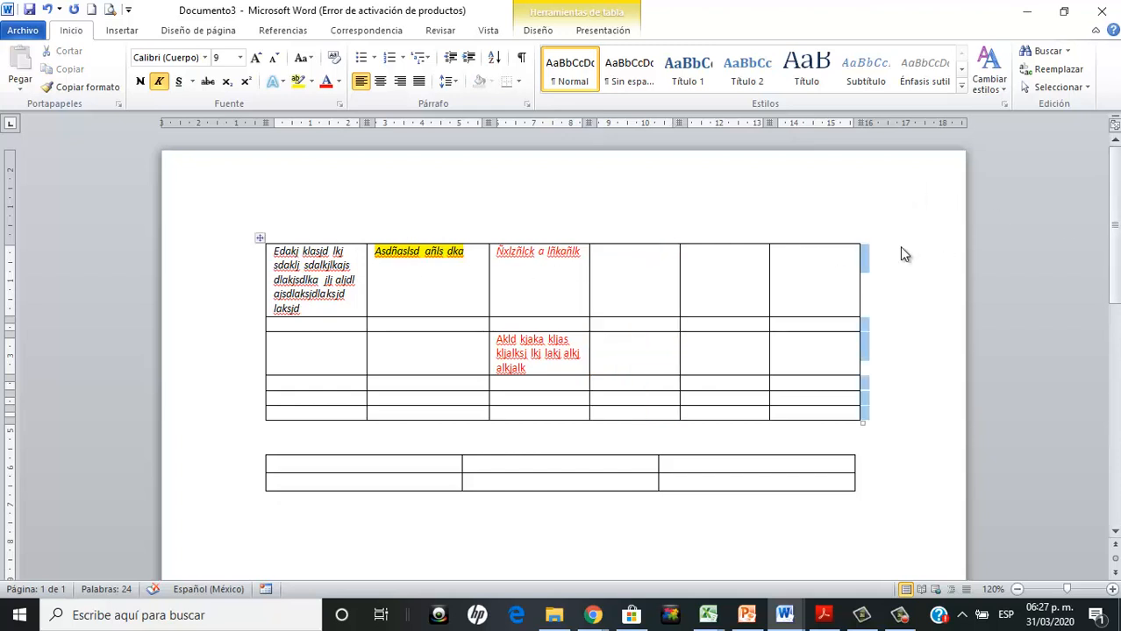
pyautogui.click(863, 252)
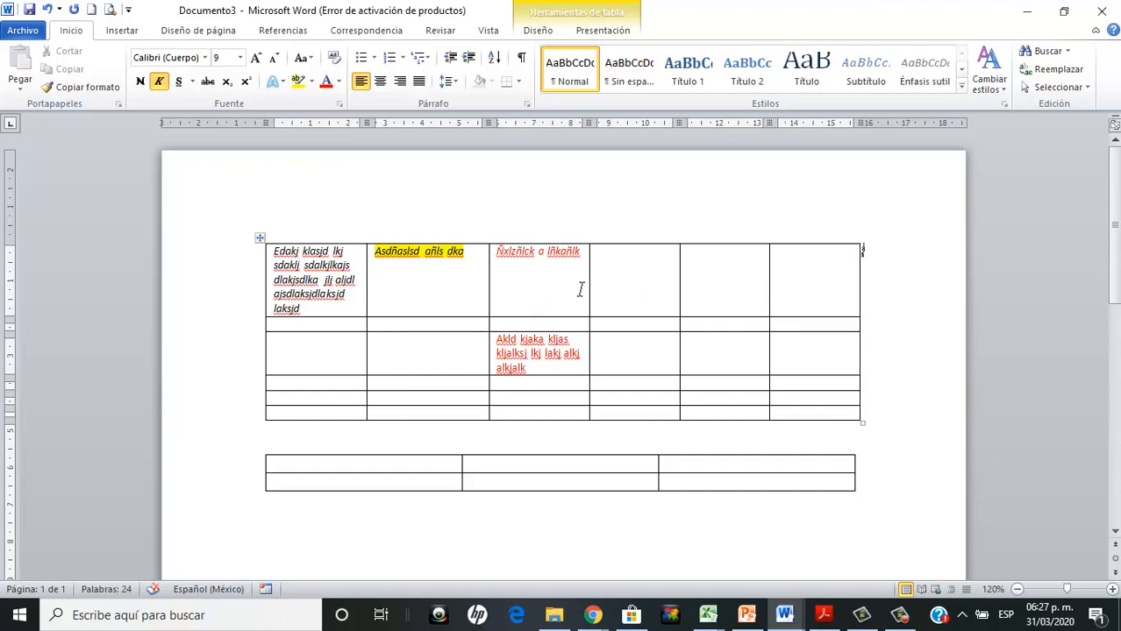
# - Narrow the upper table's third, fourth and fifth columns by moving their right borders inward
pyautogui.moveTo(589, 286); pyautogui.dragTo(552, 295)
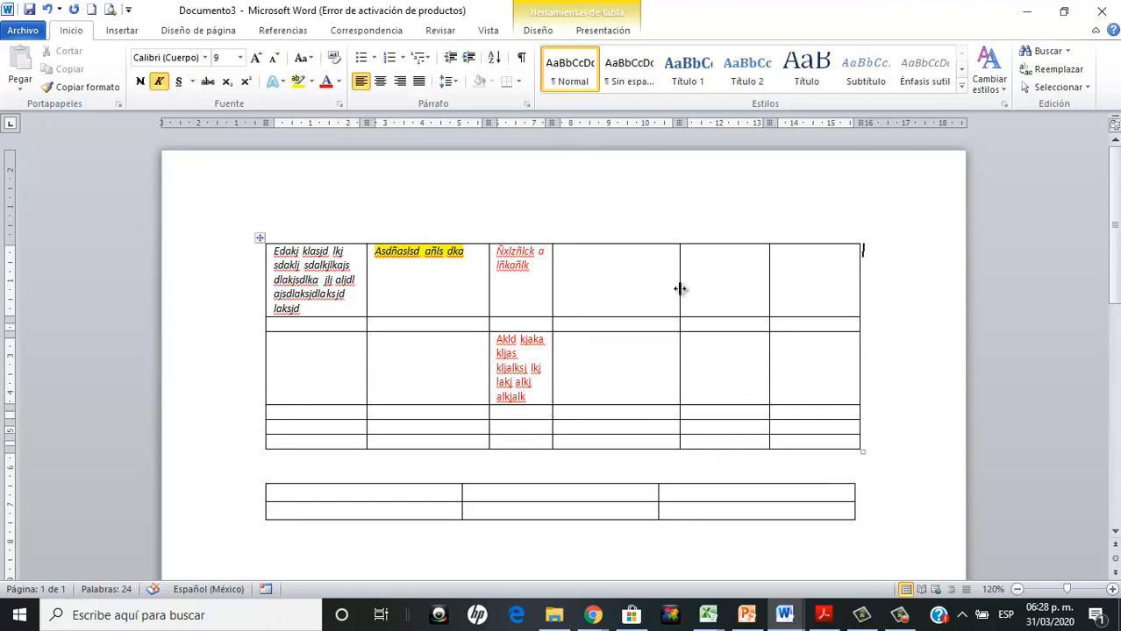
pyautogui.moveTo(680, 290); pyautogui.dragTo(636, 293)
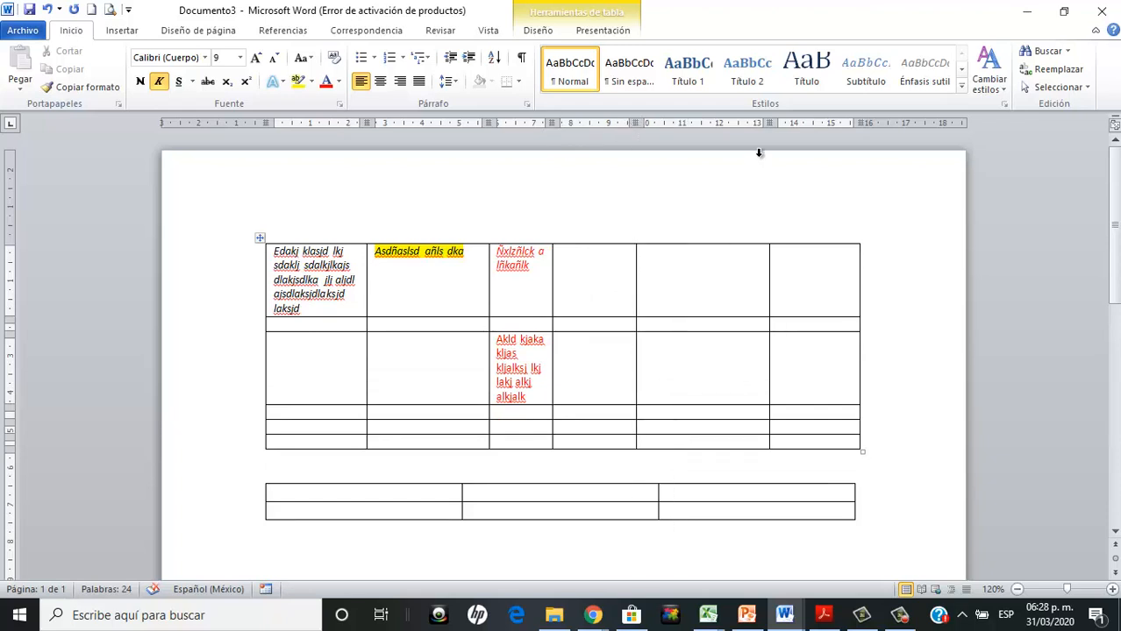
pyautogui.moveTo(769, 124); pyautogui.dragTo(722, 130)
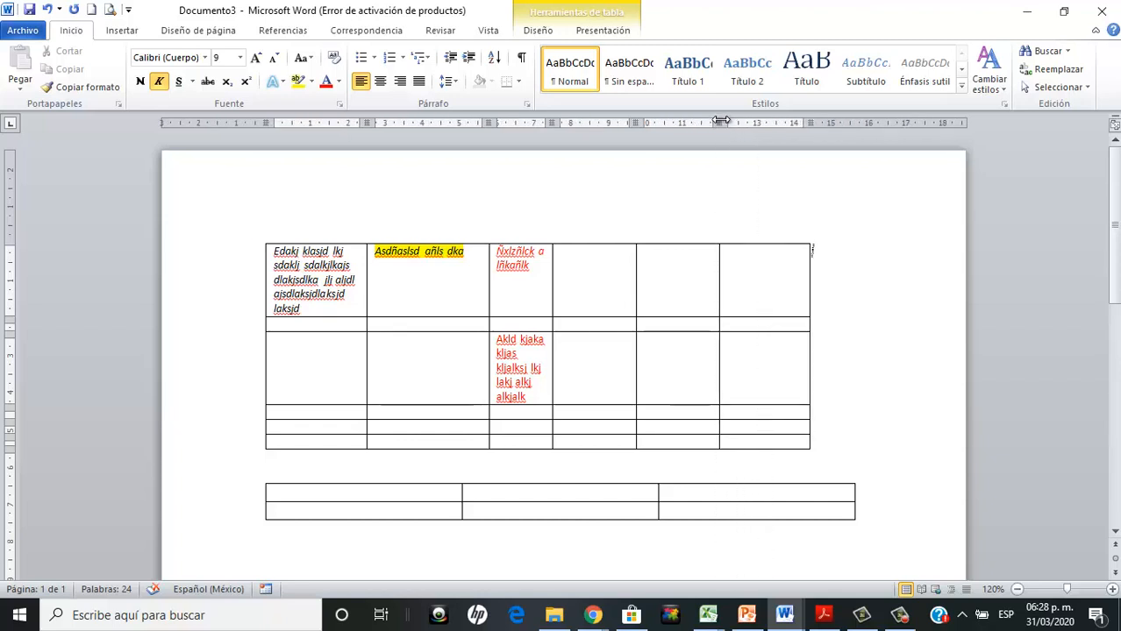
pyautogui.moveTo(721, 130); pyautogui.dragTo(747, 132)
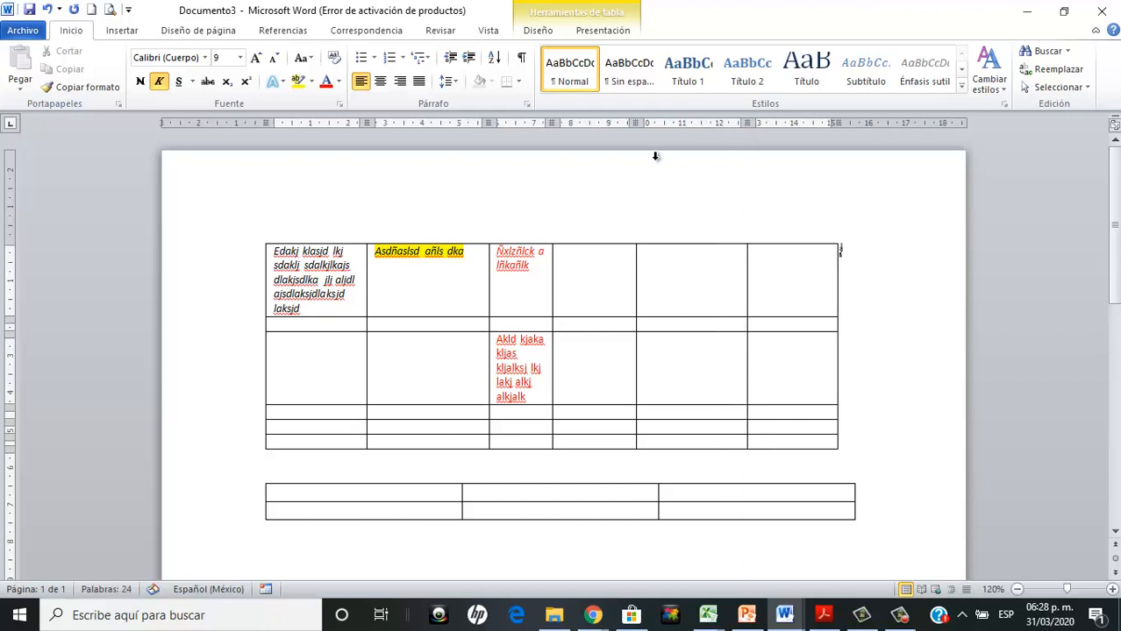
pyautogui.click(519, 293)
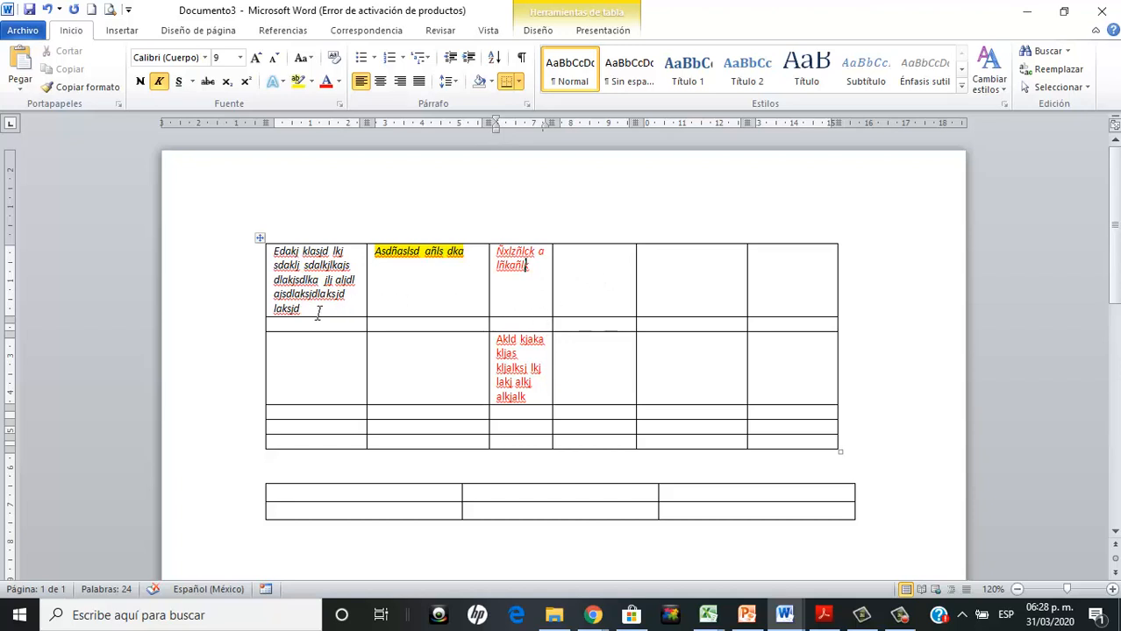
# - Delete the last three lines of text from the upper table's first cell and from the third cell of its third row
pyautogui.moveTo(306, 311); pyautogui.dragTo(268, 288)
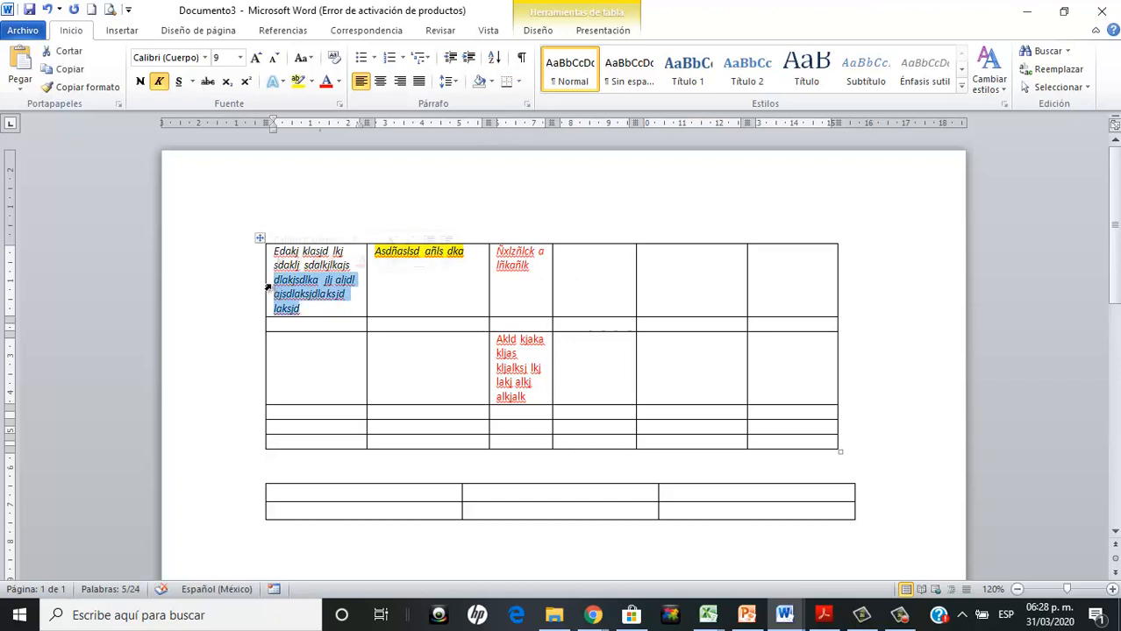
pyautogui.press('Delete')
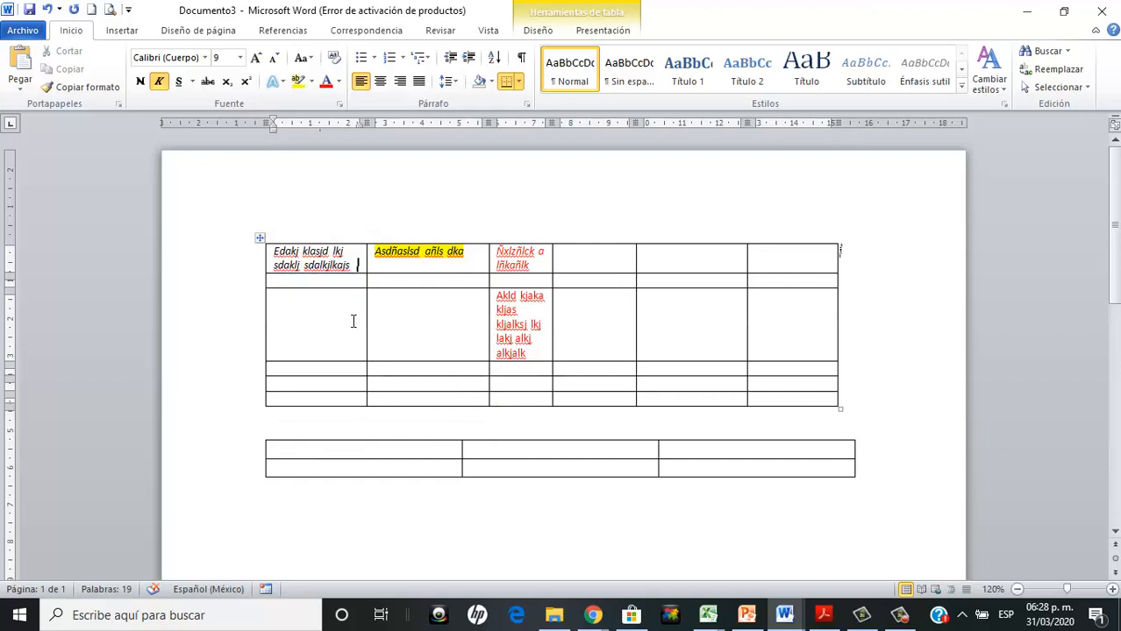
pyautogui.moveTo(536, 353); pyautogui.dragTo(499, 331)
pyautogui.press('Delete')
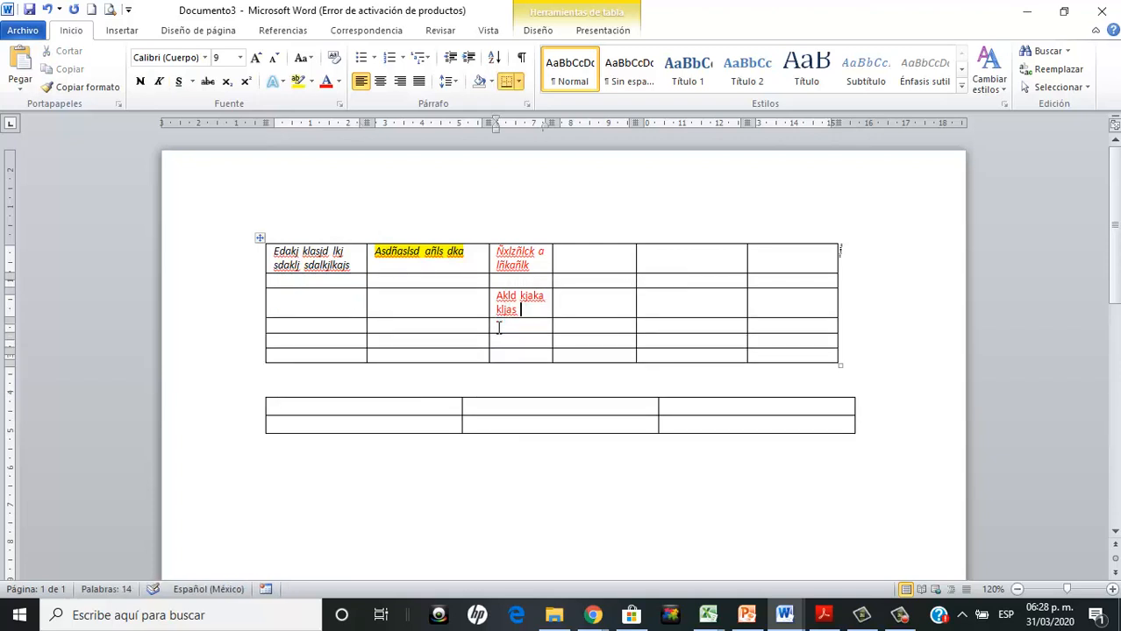
pyautogui.click(552, 326)
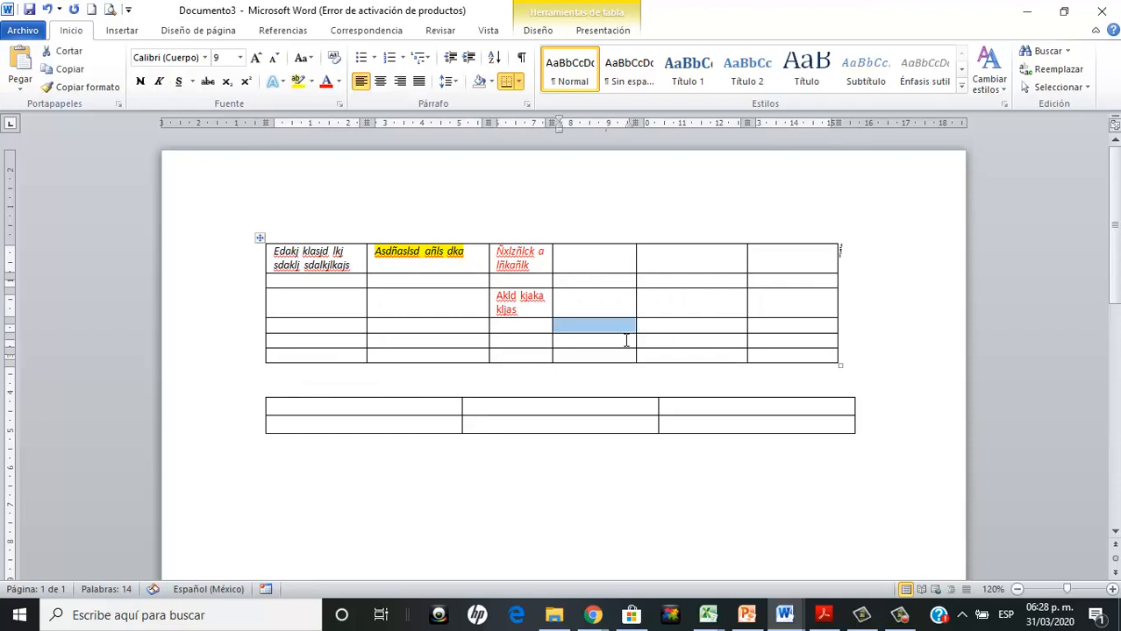
pyautogui.click(565, 331)
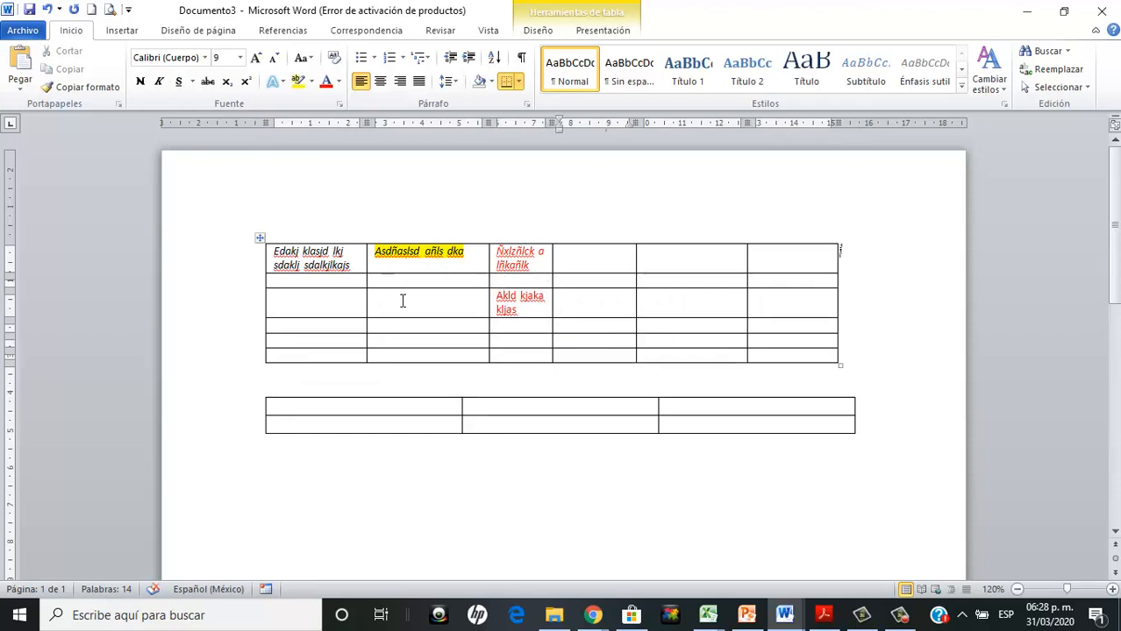
# - Insert a new row below the last row of the upper table
pyautogui.click(671, 356)
pyautogui.rightClick(671, 356)
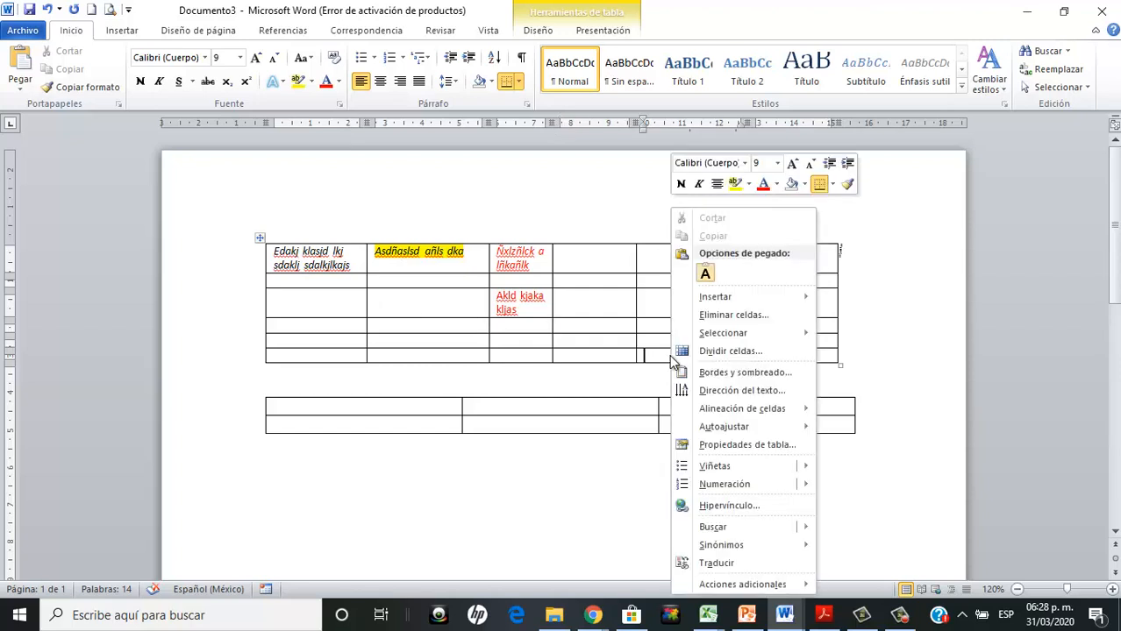
pyautogui.moveTo(728, 296)
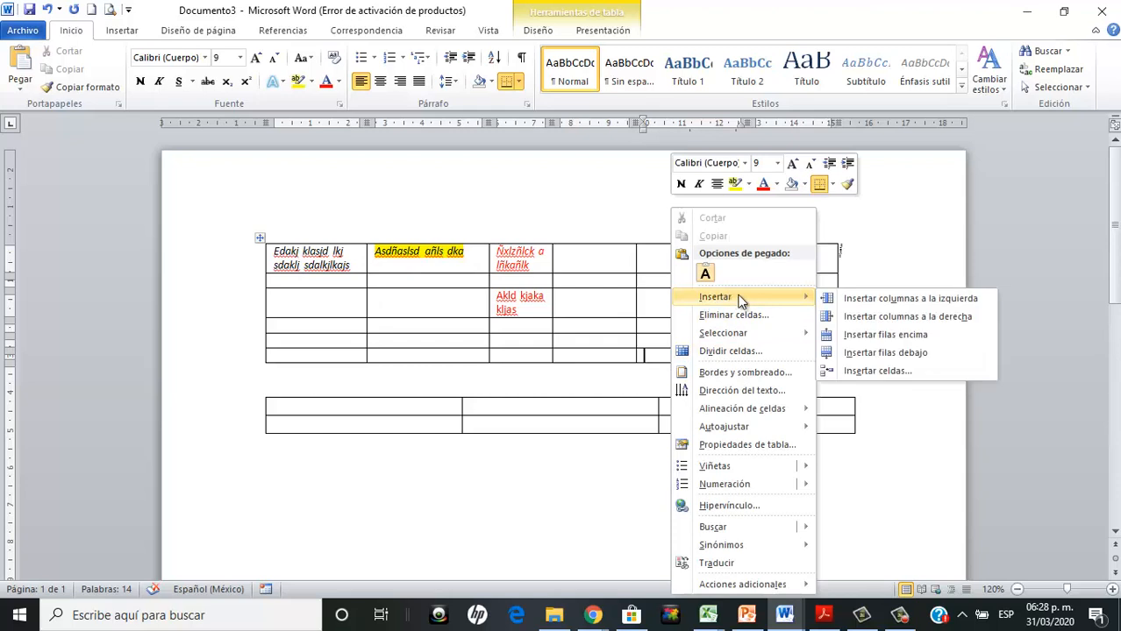
pyautogui.click(848, 353)
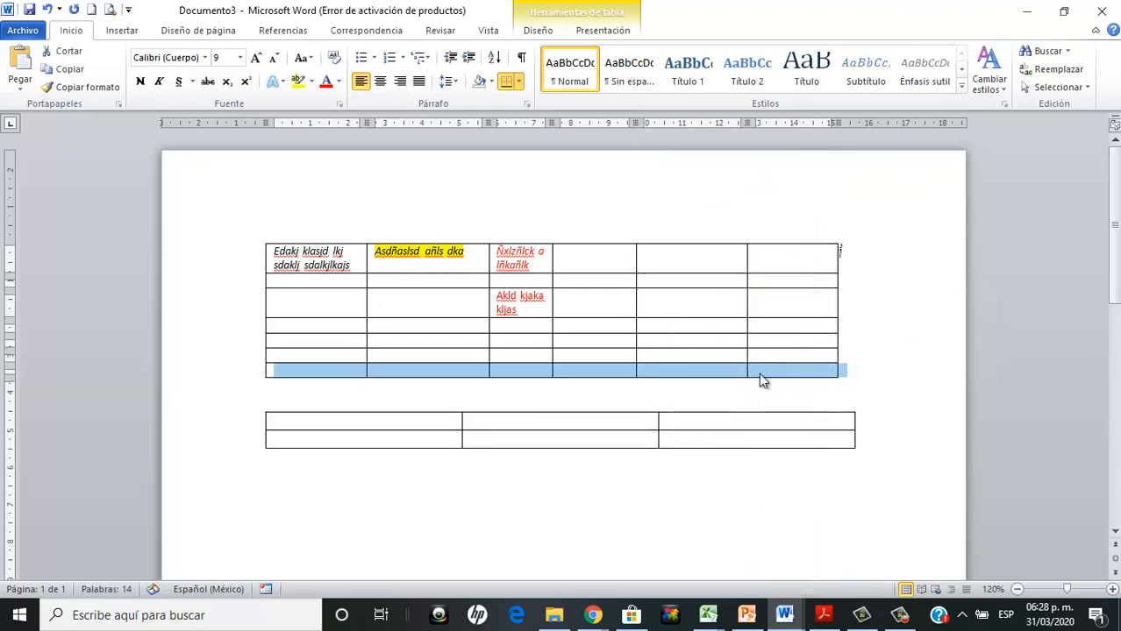
pyautogui.click(693, 376)
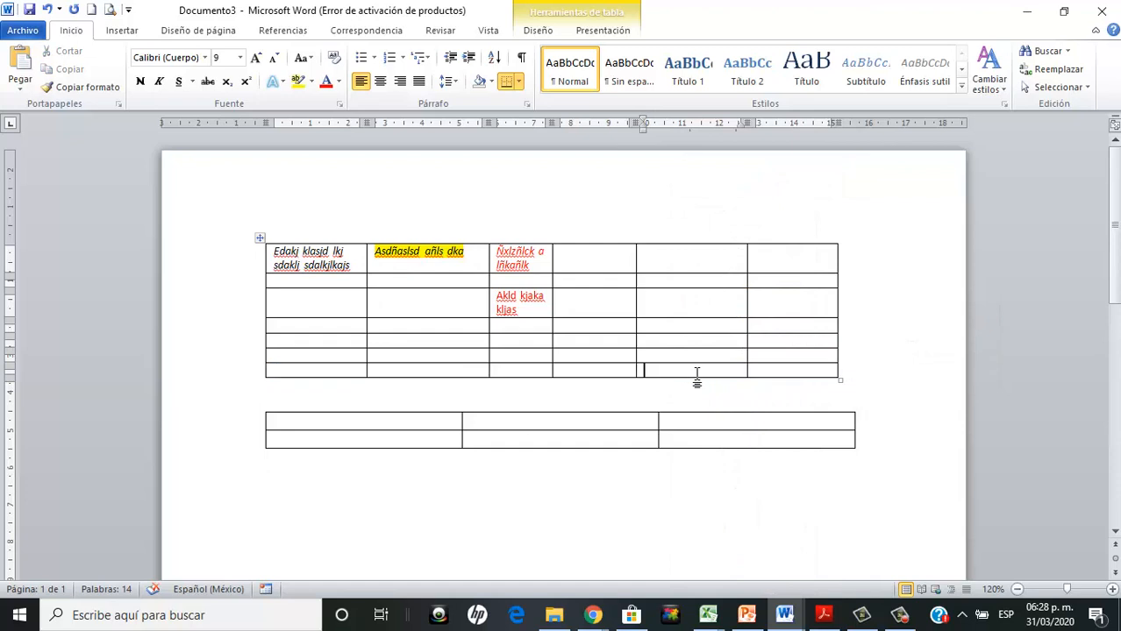
pyautogui.click(762, 372)
# - Merge the third and fourth cells of the upper table's third row into one cell
pyautogui.click(632, 342)
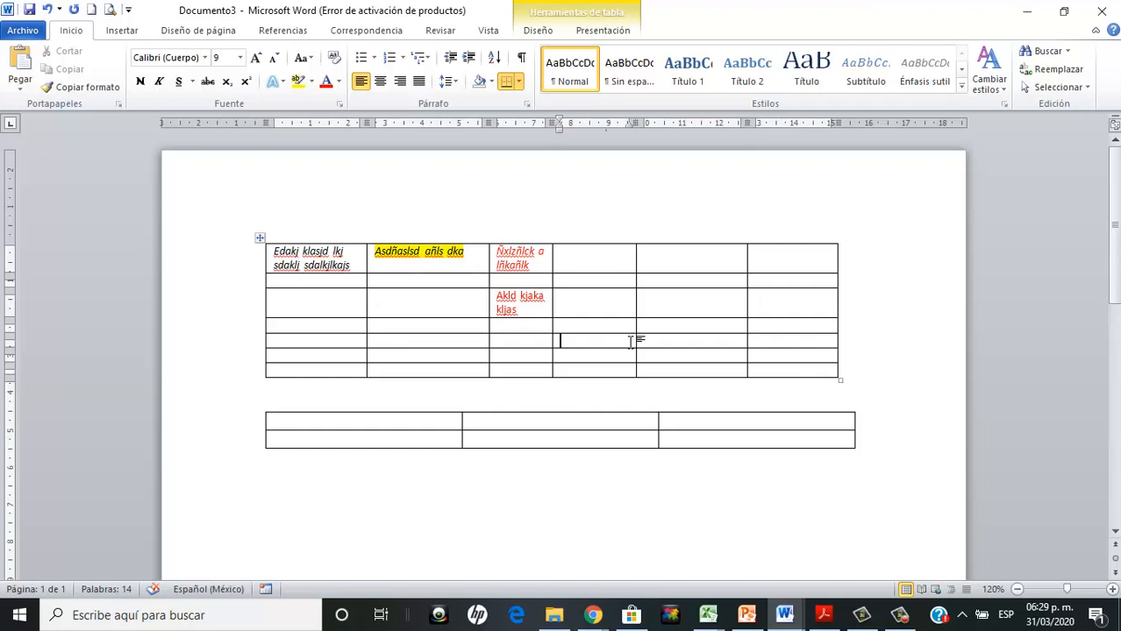
pyautogui.click(585, 326)
pyautogui.moveTo(498, 298); pyautogui.dragTo(598, 303)
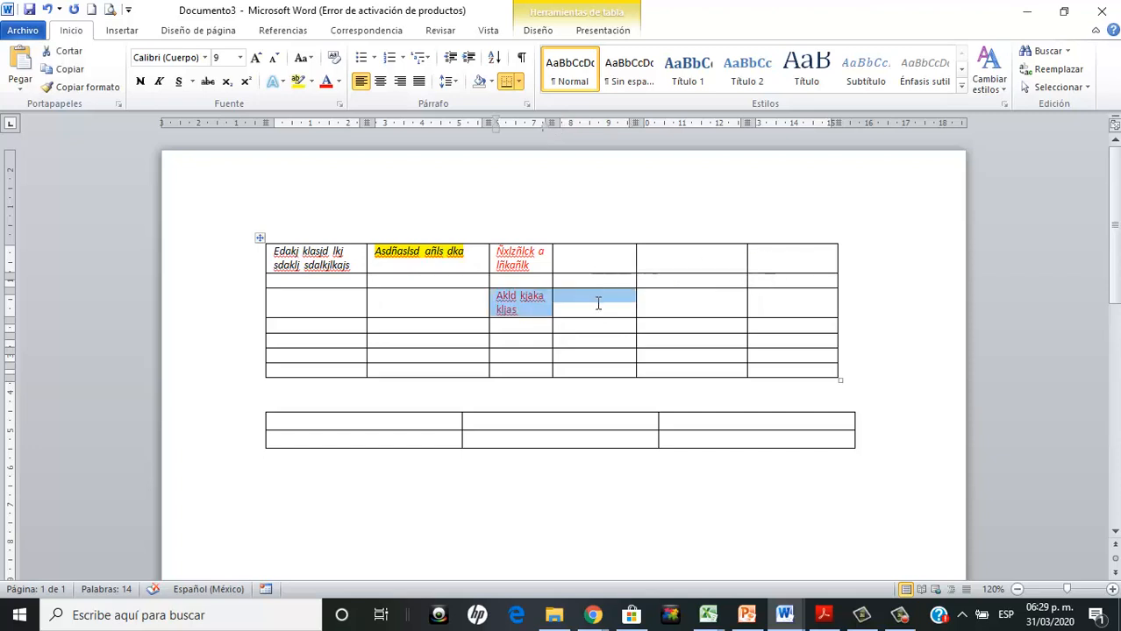
pyautogui.rightClick(598, 305)
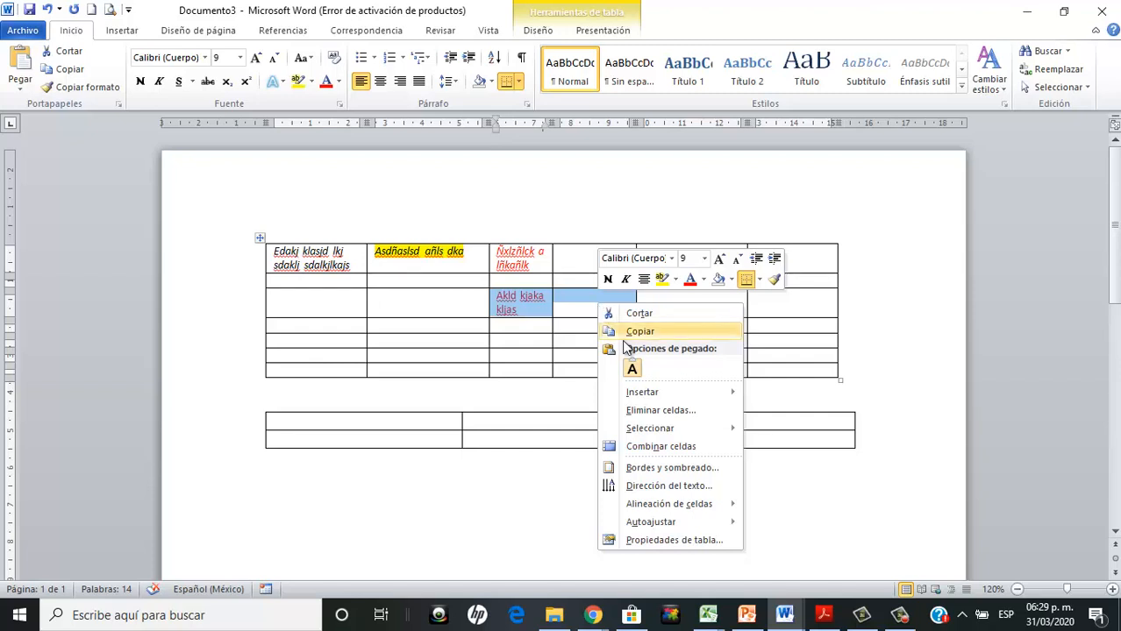
pyautogui.click(631, 369)
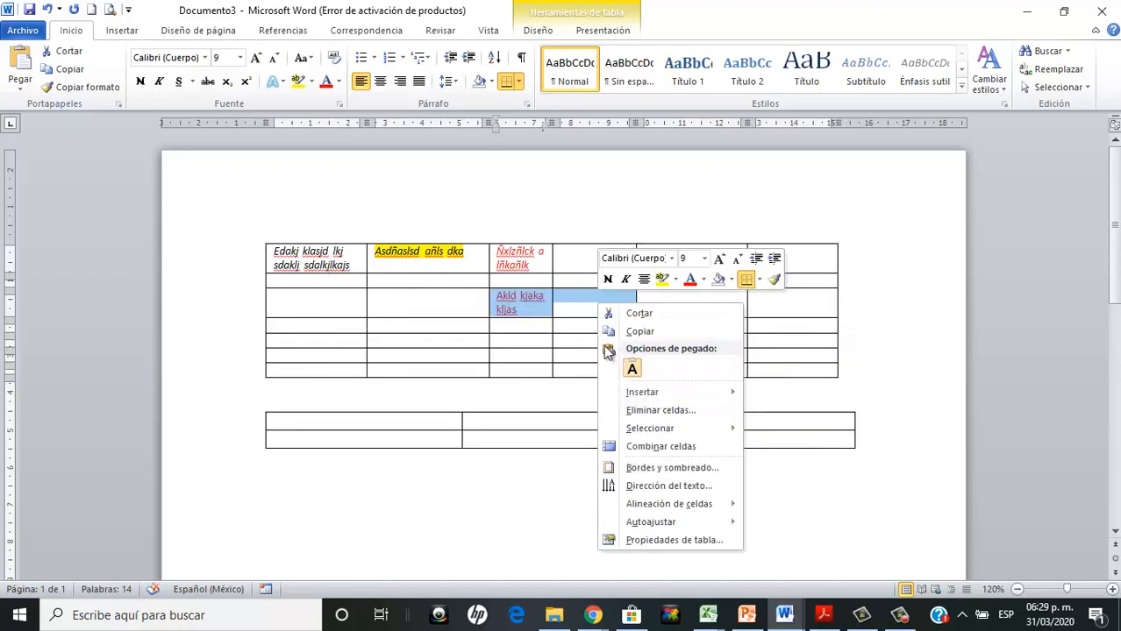
pyautogui.click(637, 447)
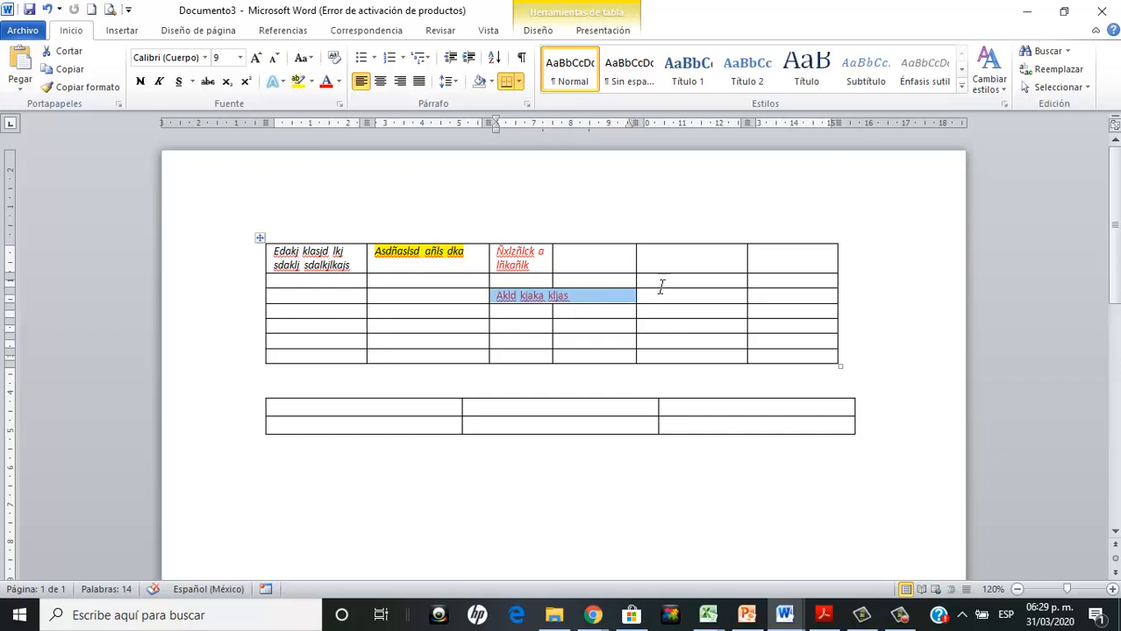
pyautogui.moveTo(662, 280); pyautogui.dragTo(665, 312)
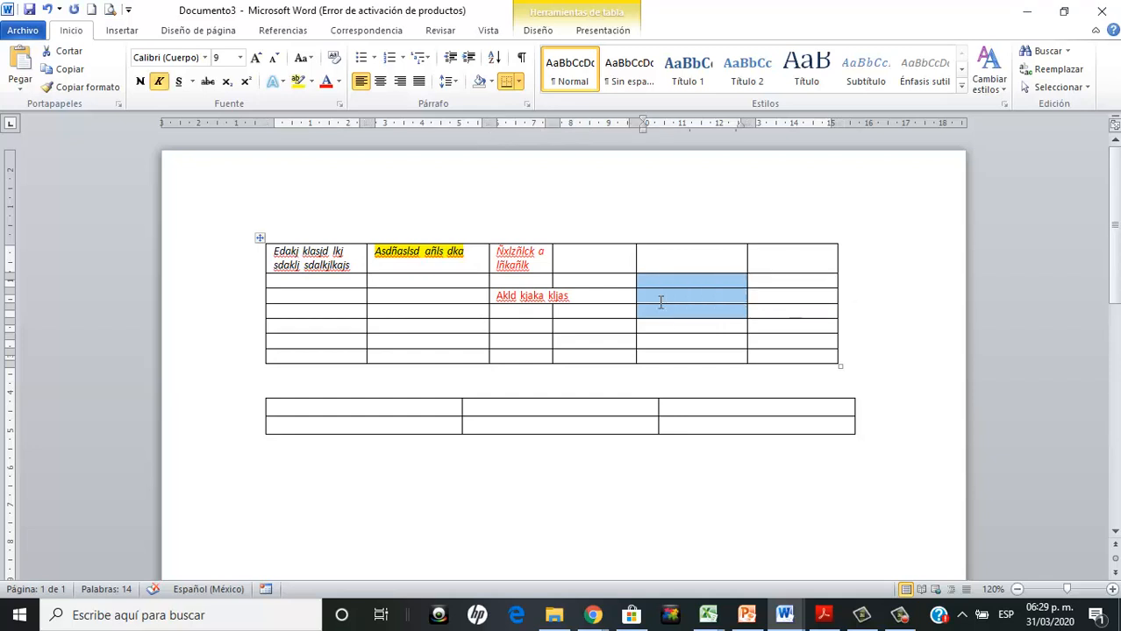
pyautogui.rightClick(664, 307)
pyautogui.moveTo(697, 339)
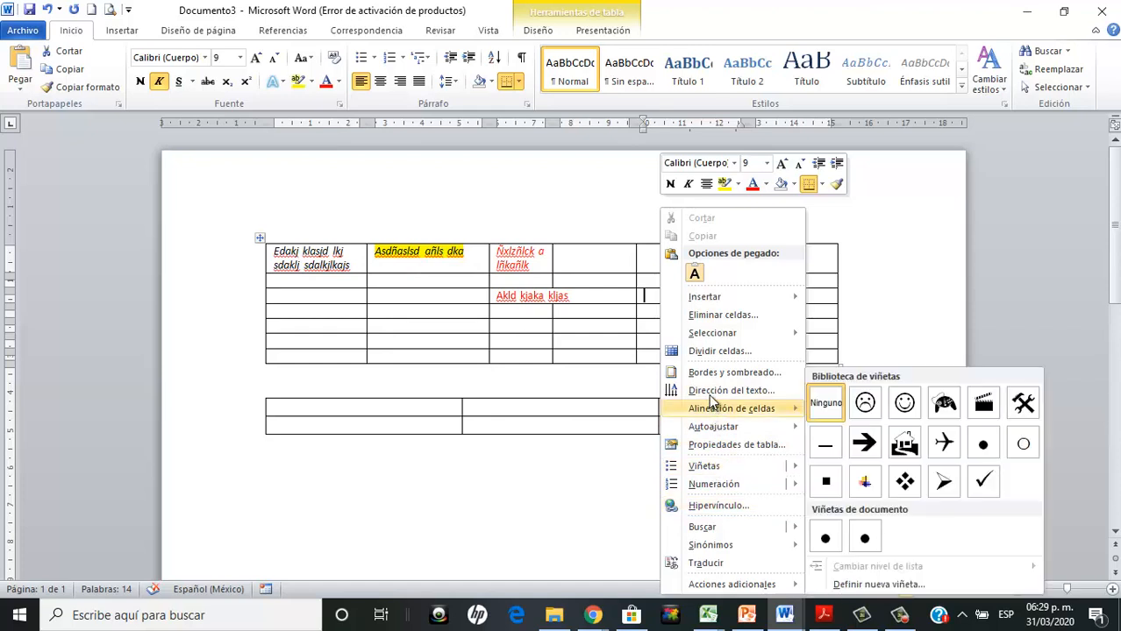
pyautogui.moveTo(736, 330)
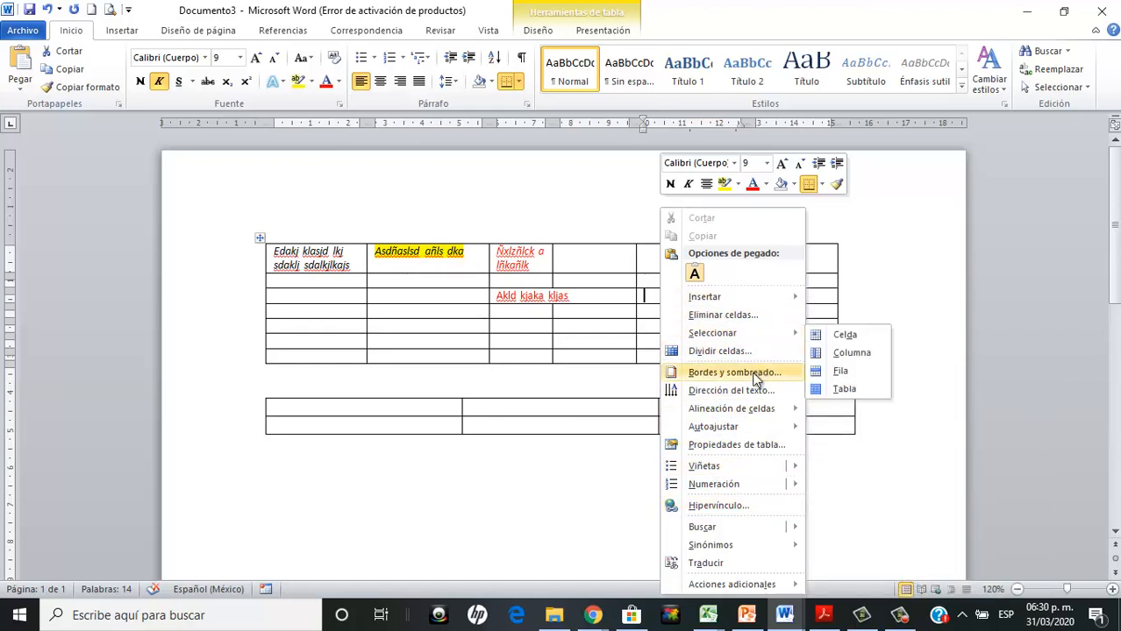
pyautogui.click(650, 295)
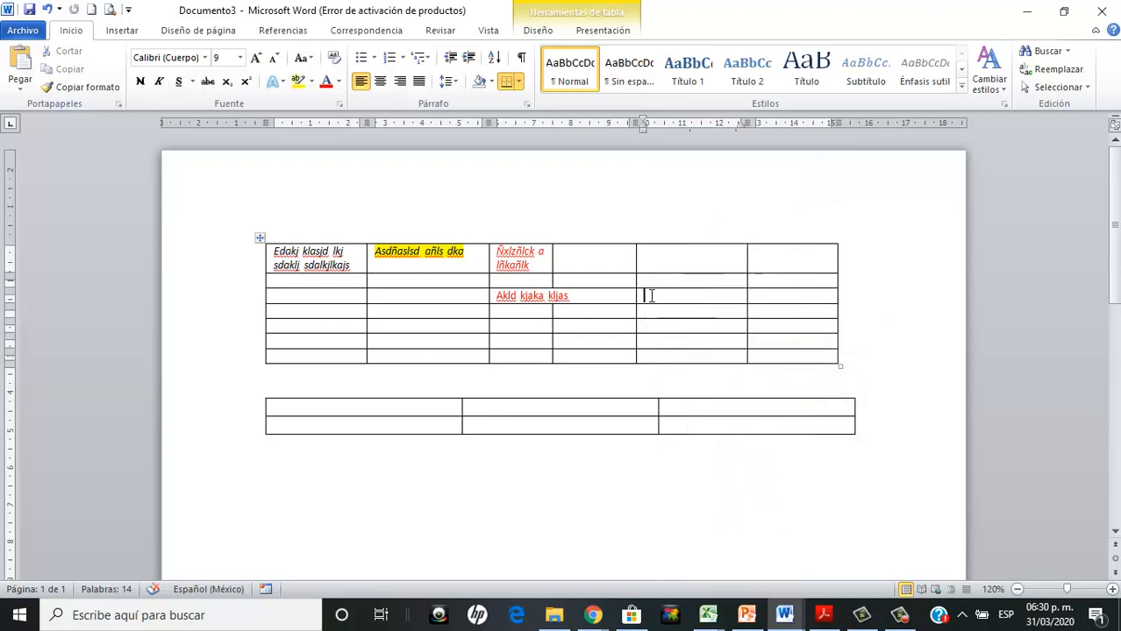
# - Merge the upper table's fifth-column cells in rows three to five into one tall cell
pyautogui.moveTo(651, 296); pyautogui.dragTo(649, 317)
pyautogui.rightClick(654, 327)
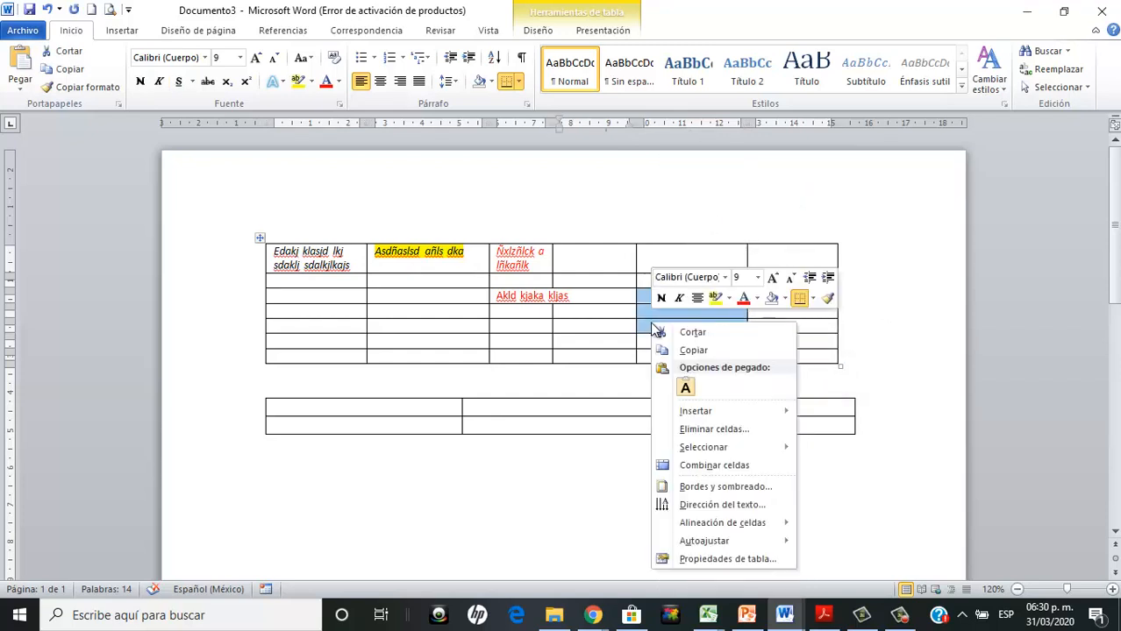
pyautogui.click(701, 465)
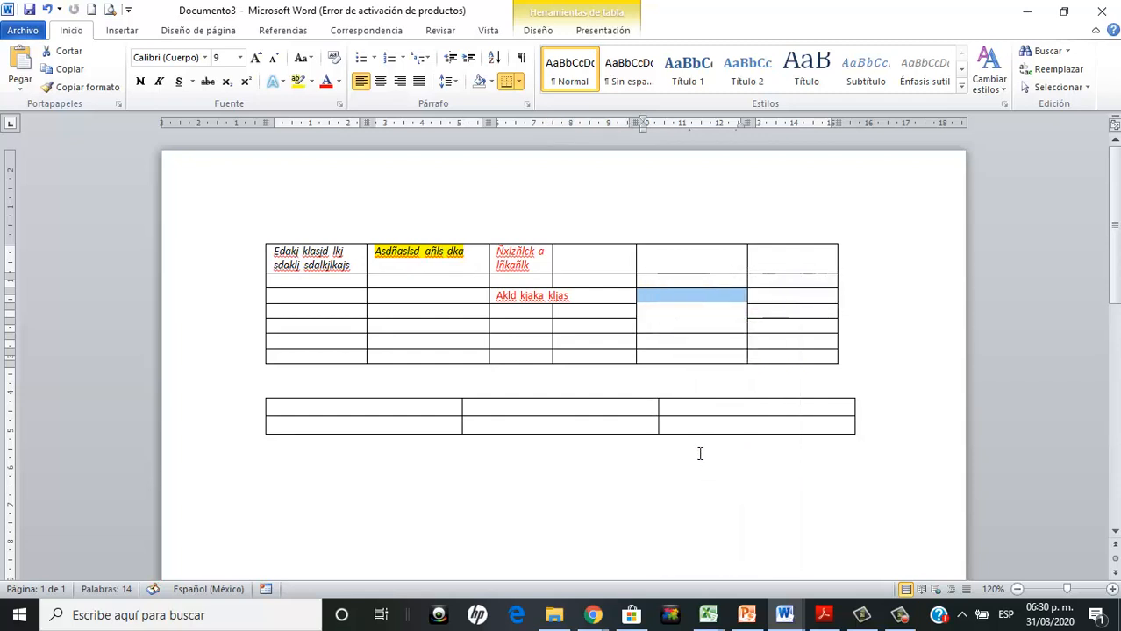
pyautogui.click(688, 307)
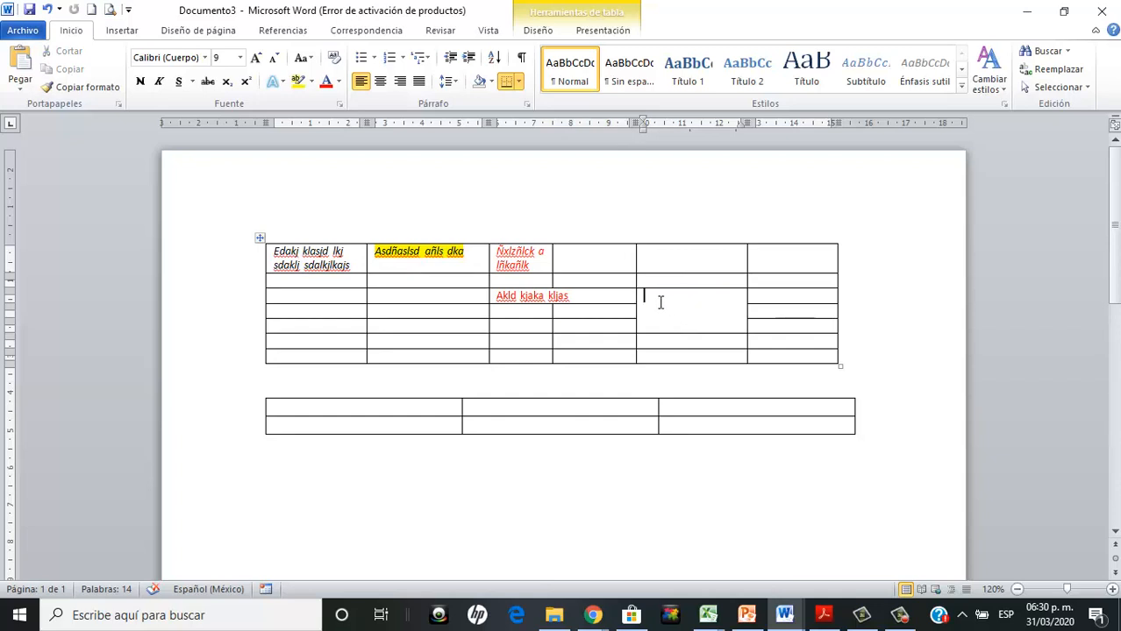
# - Split the second cell of the upper table's third row into 3 columns and 1 row
pyautogui.click(427, 300)
pyautogui.rightClick(416, 300)
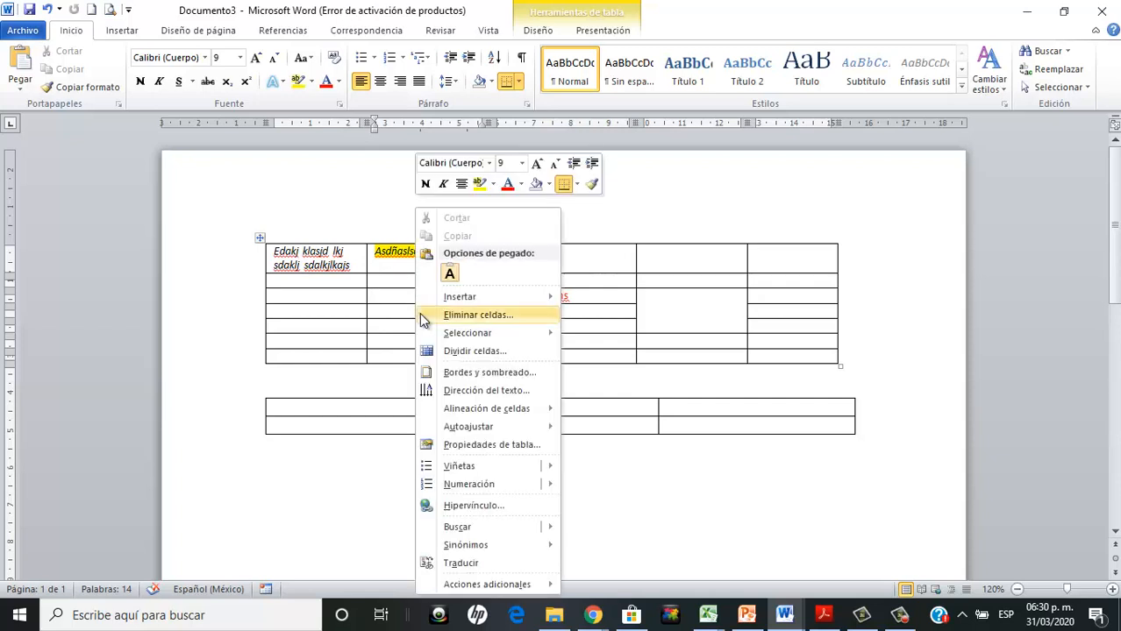
pyautogui.click(466, 354)
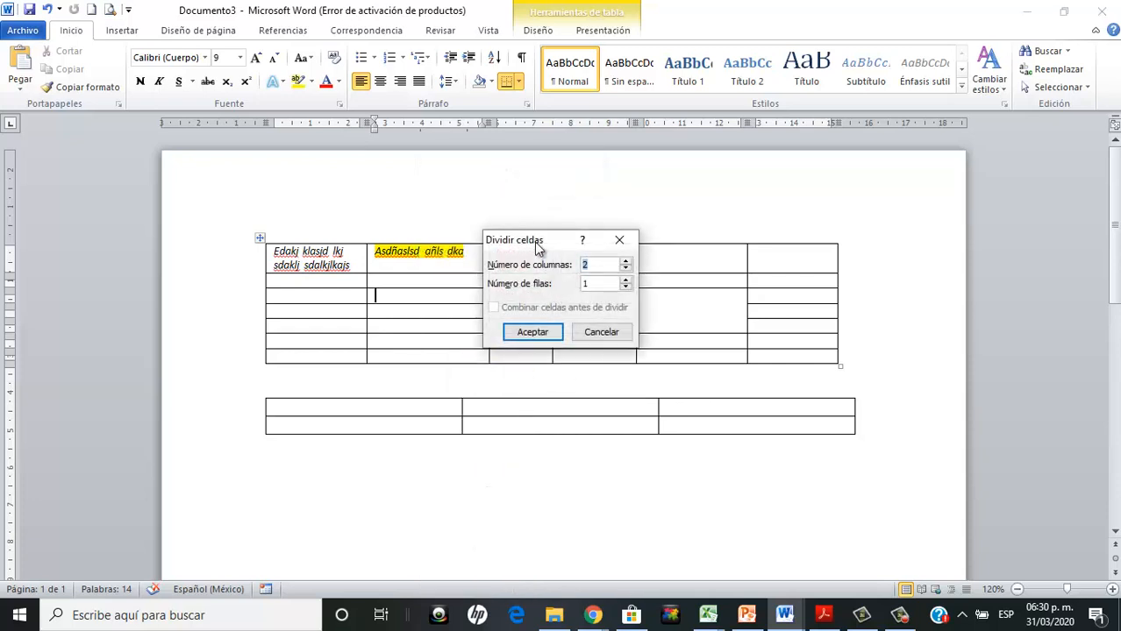
pyautogui.moveTo(552, 246); pyautogui.dragTo(595, 217)
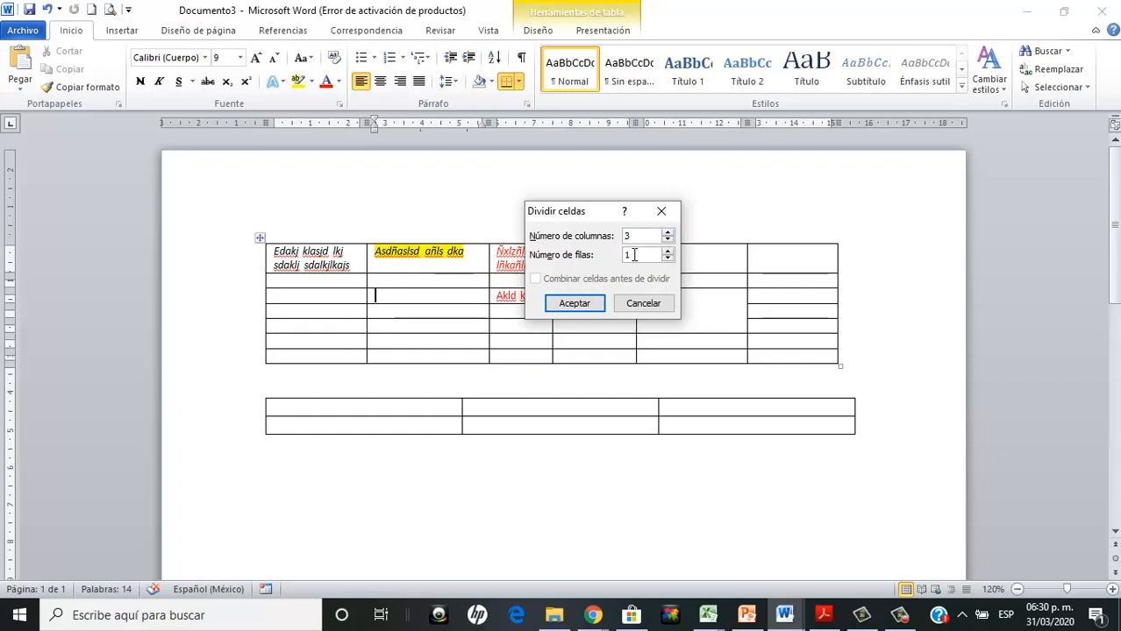
pyautogui.click(575, 304)
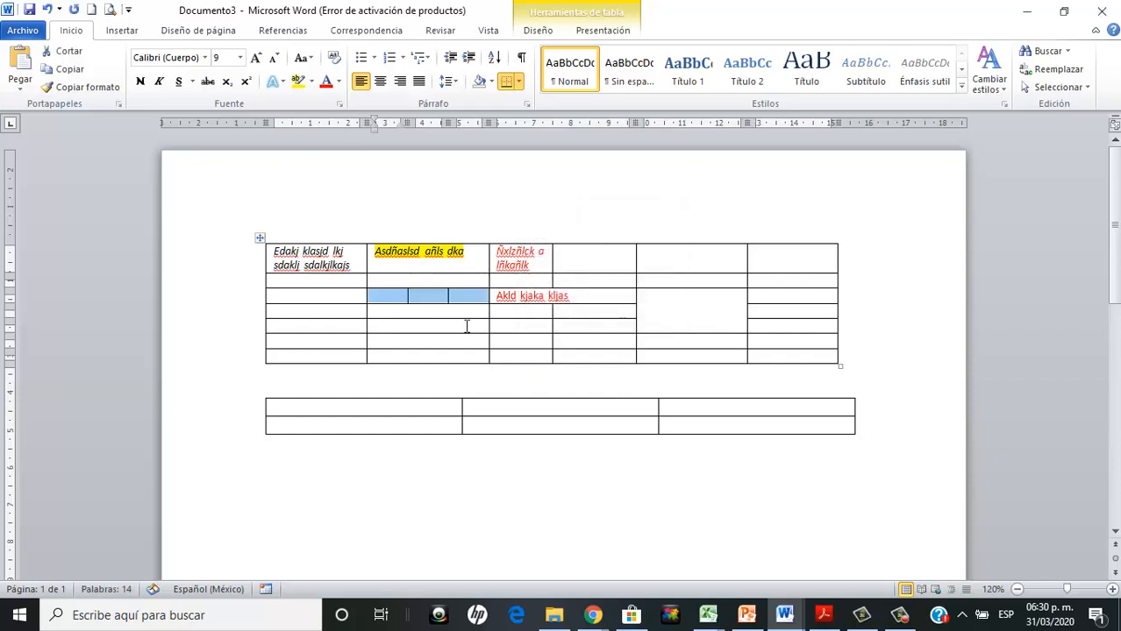
# - Split the second cell of the upper table's fifth row into 1 column and 2 rows
pyautogui.click(432, 325)
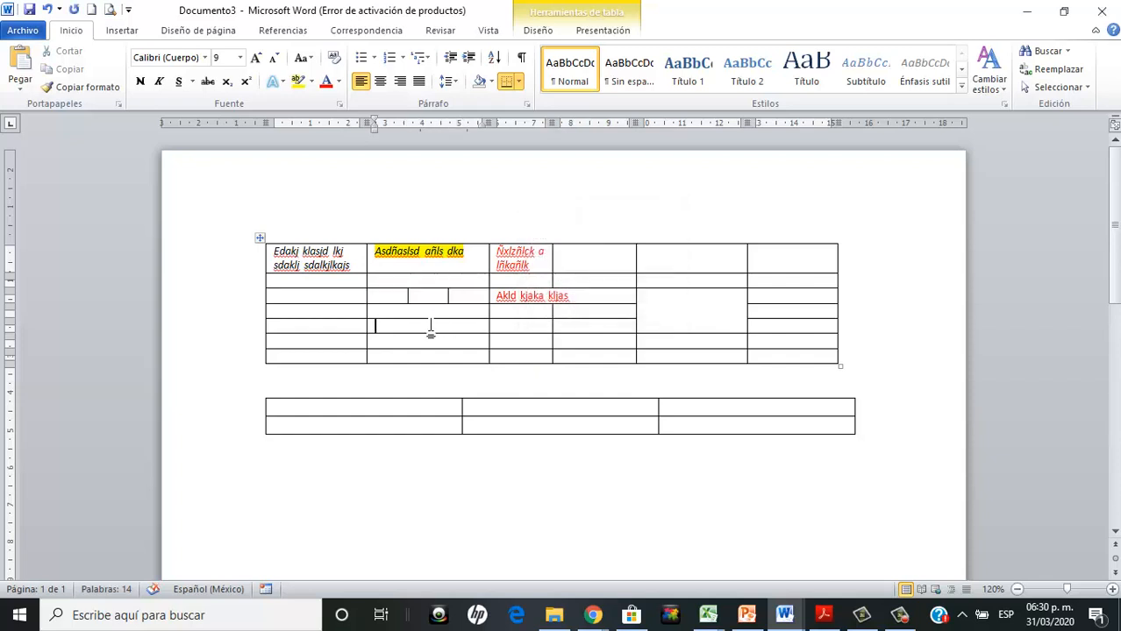
pyautogui.rightClick(431, 328)
pyautogui.moveTo(467, 340)
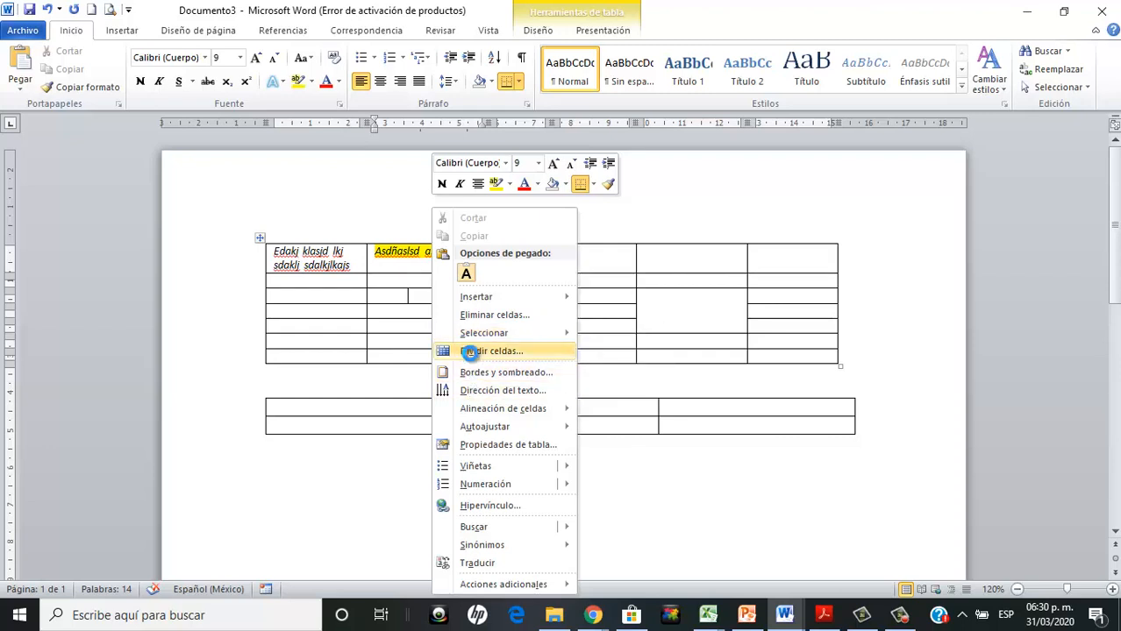
pyautogui.click(476, 351)
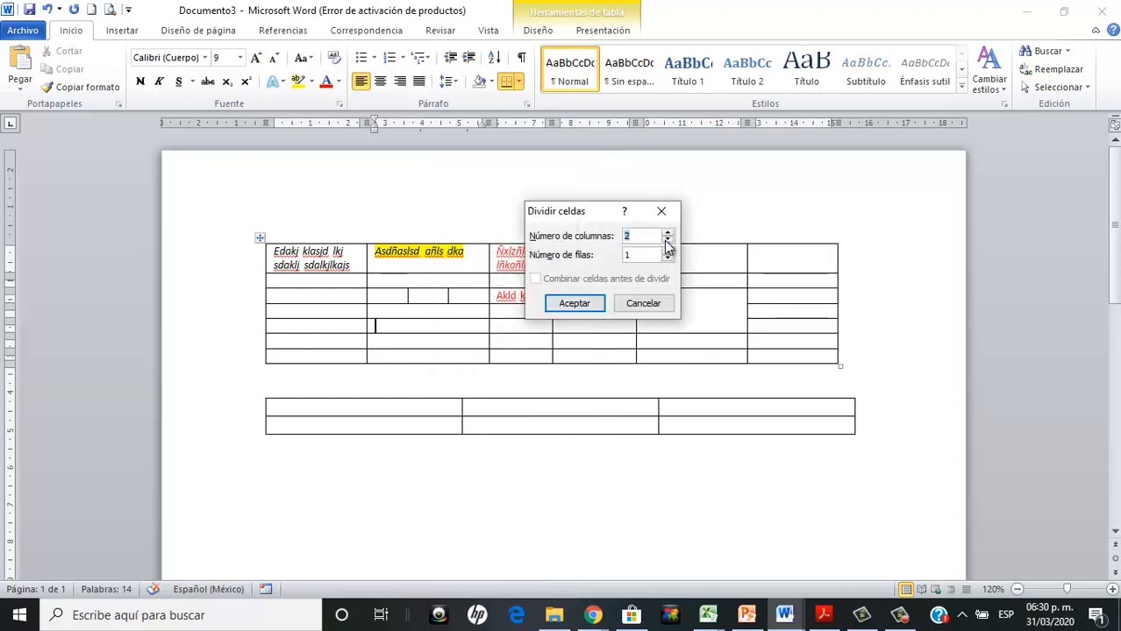
pyautogui.click(668, 241)
pyautogui.click(582, 304)
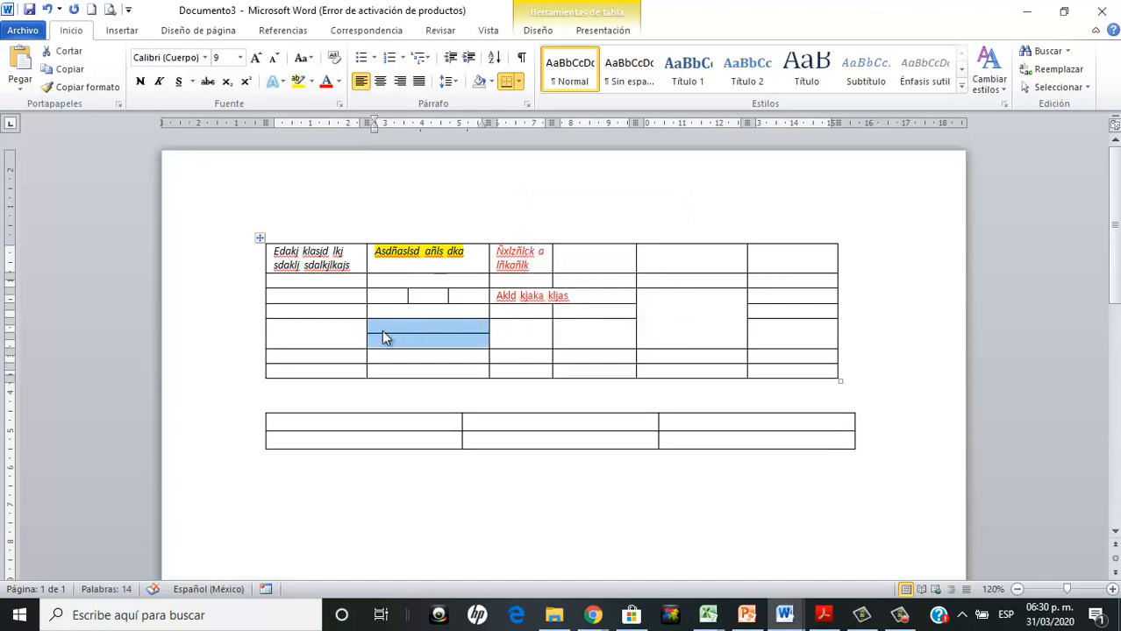
# - Delete the entire second-to-last row of the upper table
pyautogui.moveTo(458, 359); pyautogui.dragTo(457, 365)
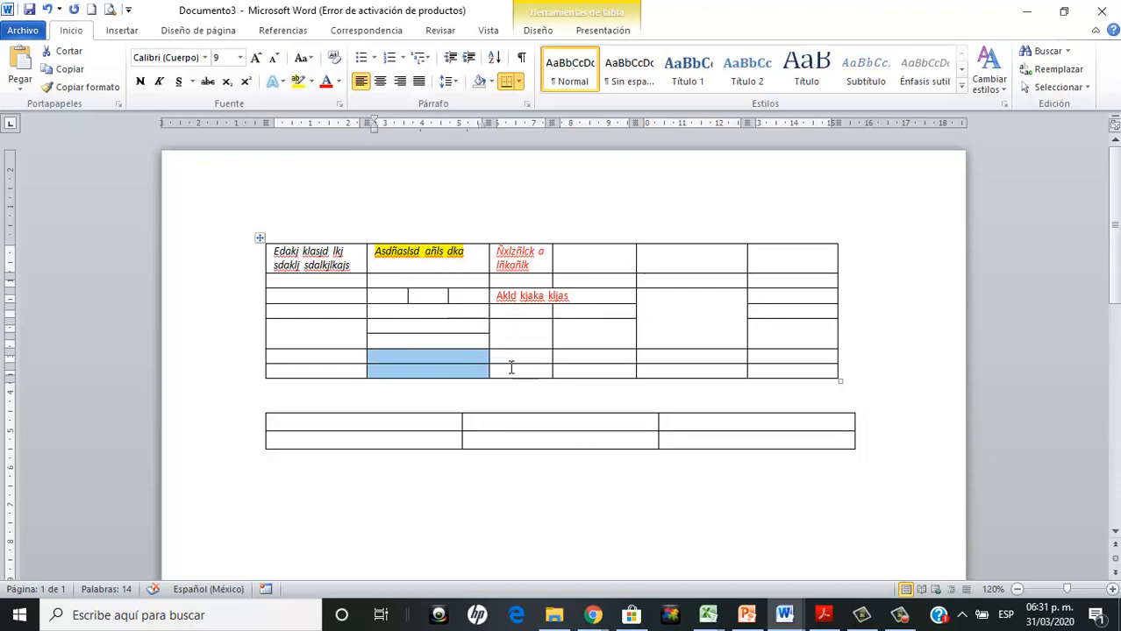
pyautogui.click(248, 361)
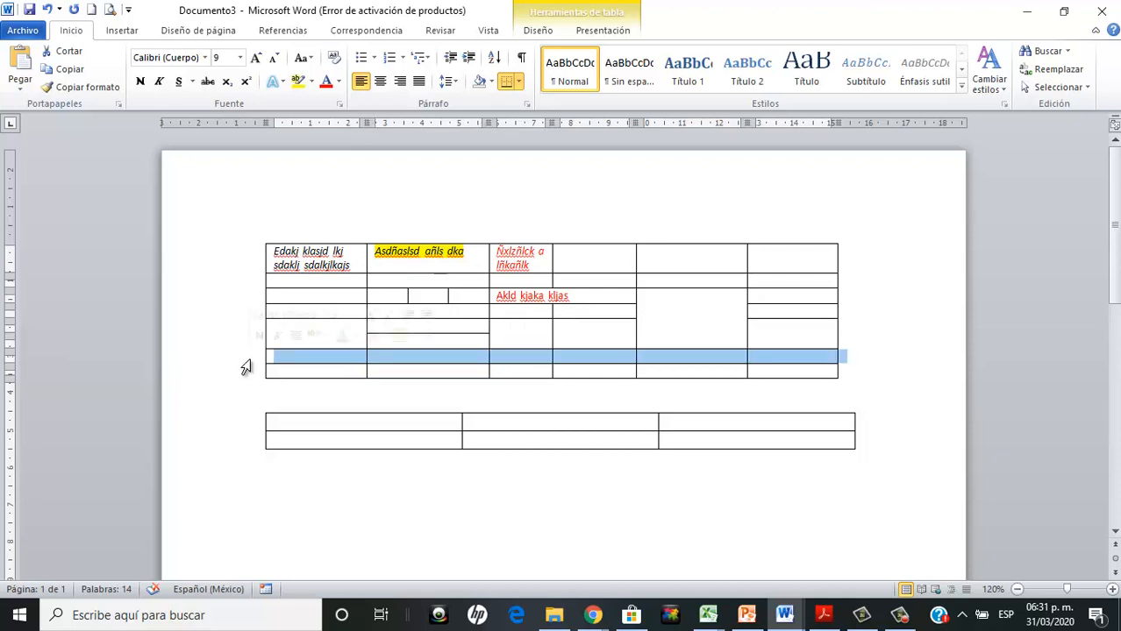
pyautogui.rightClick(250, 363)
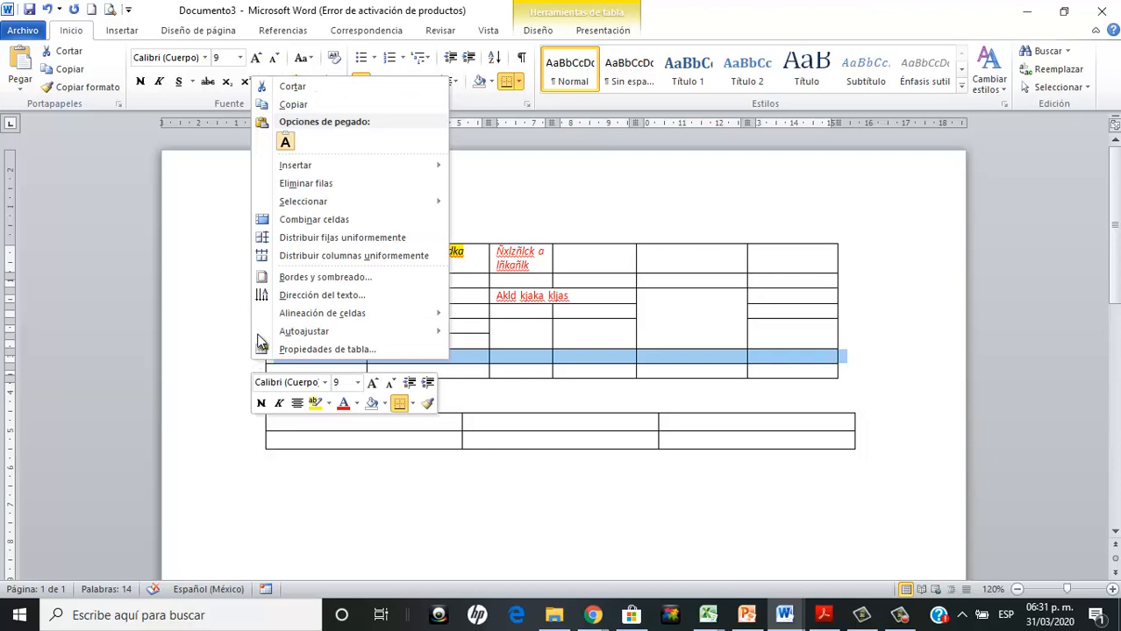
pyautogui.moveTo(263, 324)
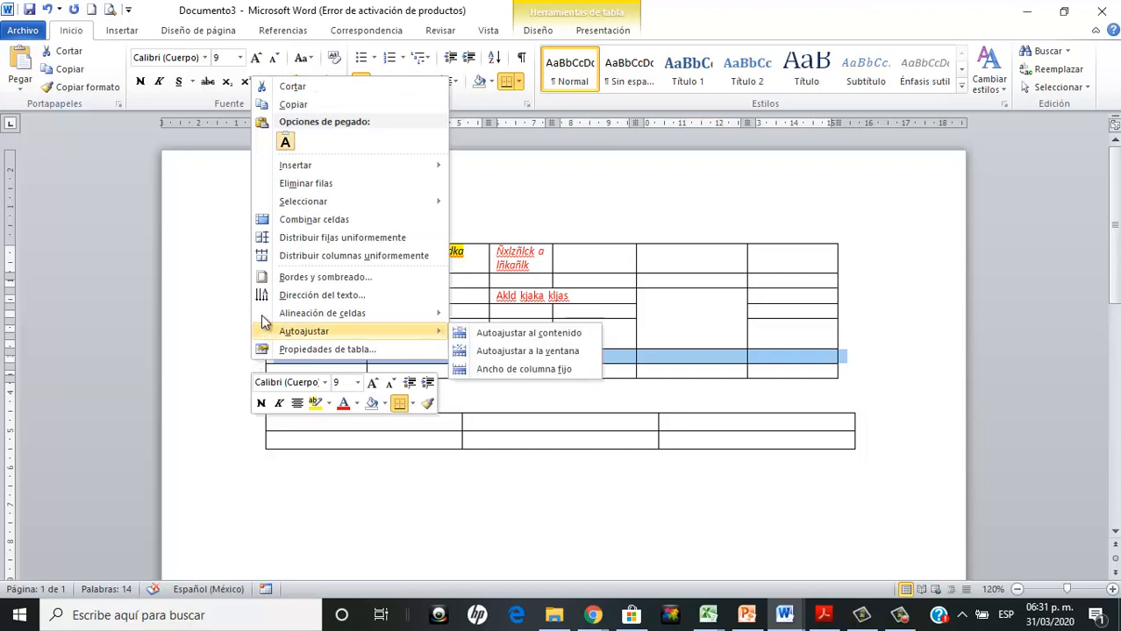
pyautogui.click(311, 186)
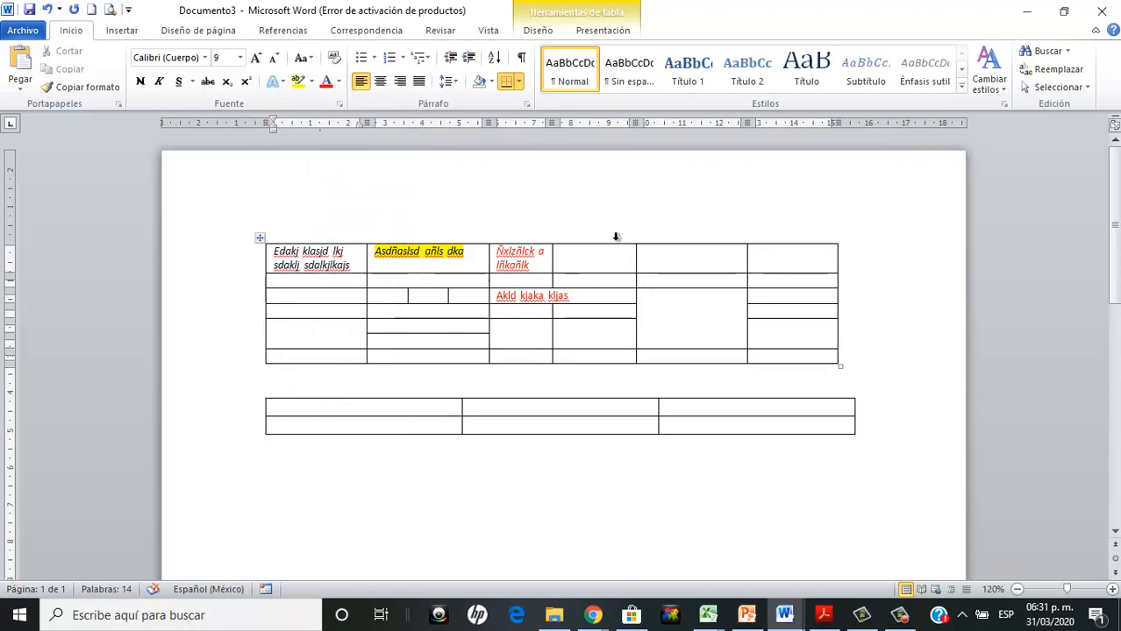
# - Delete the fifth column of the upper table
pyautogui.click(661, 237)
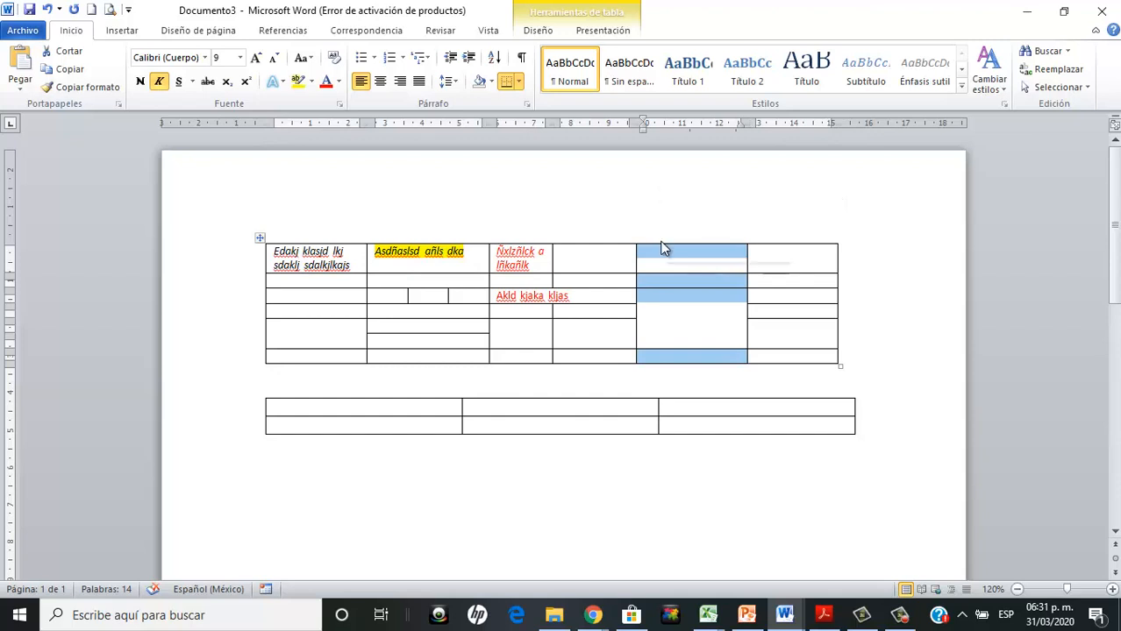
pyautogui.rightClick(651, 252)
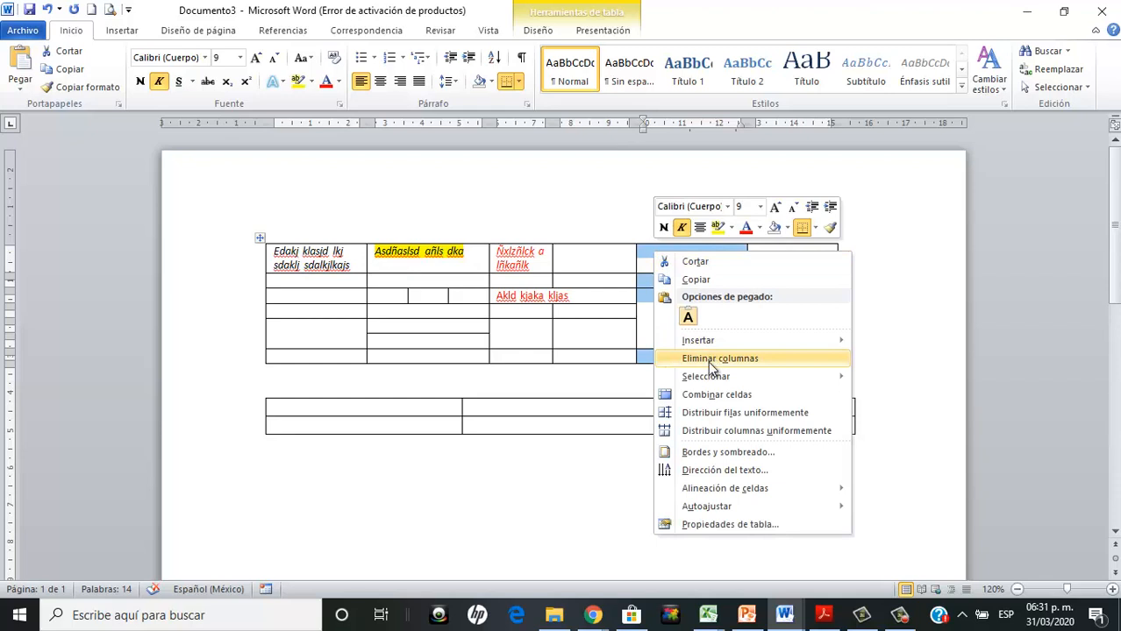
pyautogui.click(710, 366)
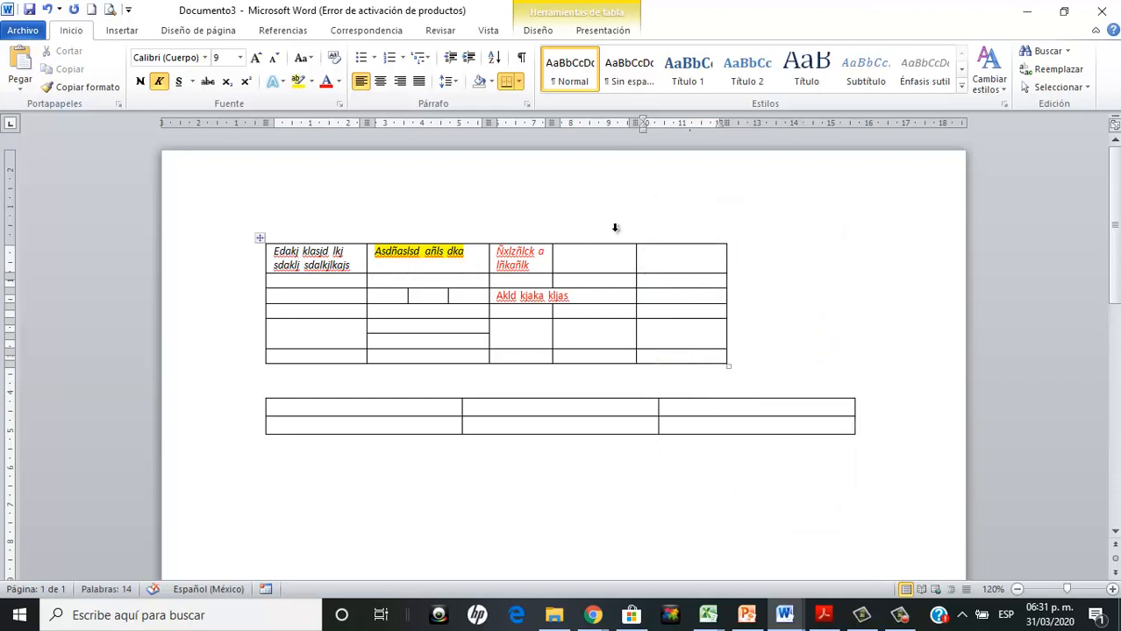
pyautogui.click(609, 282)
pyautogui.rightClick(569, 285)
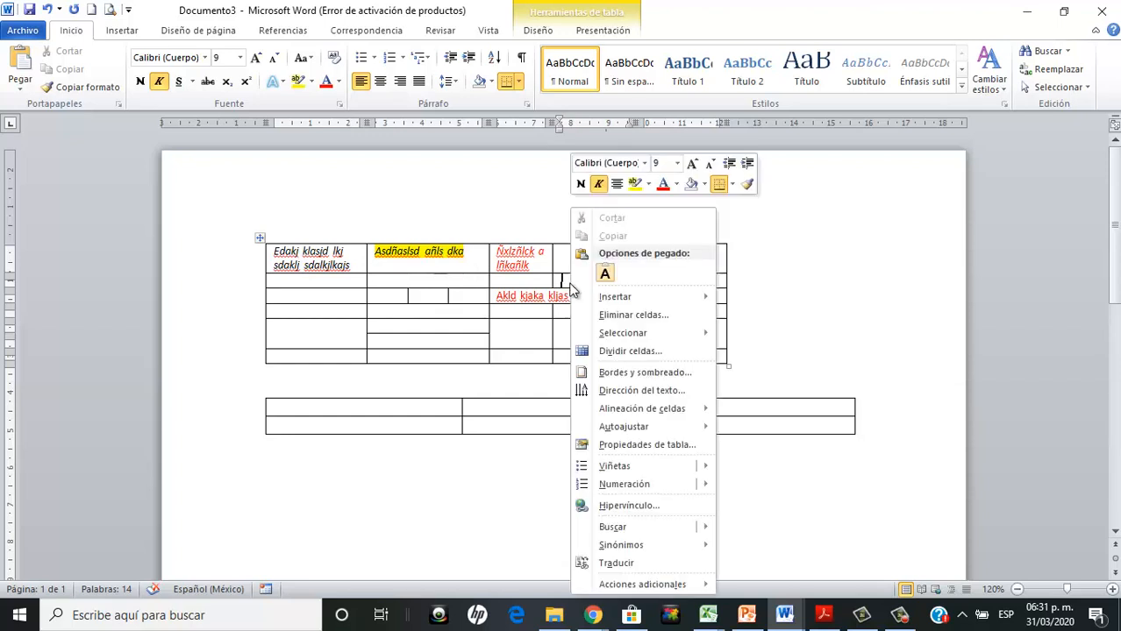
pyautogui.click(624, 319)
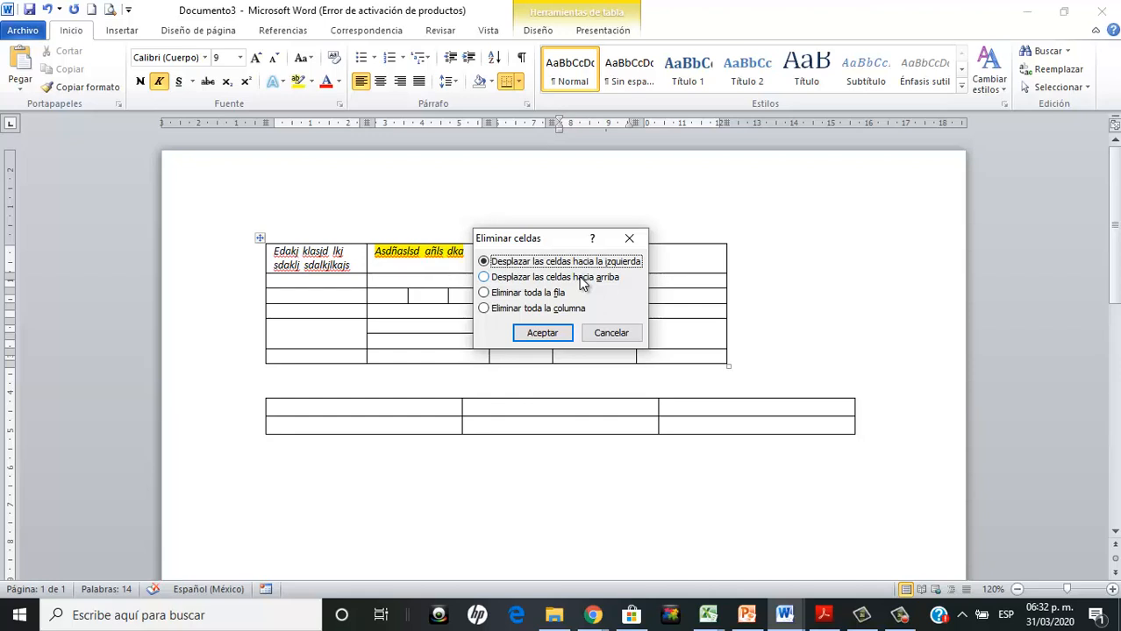
pyautogui.click(617, 335)
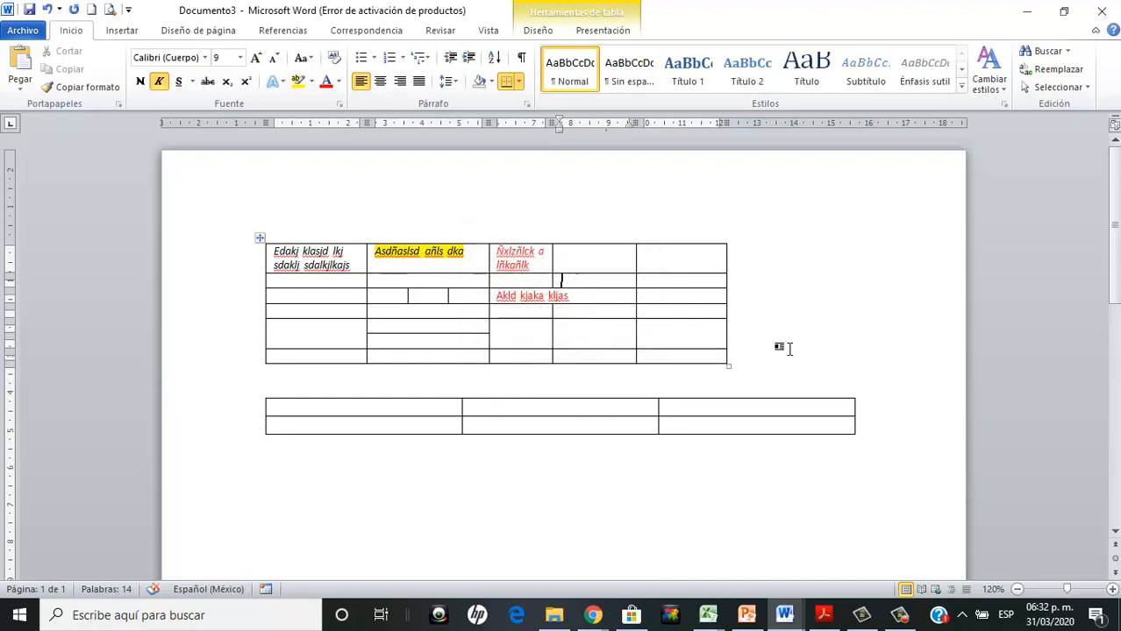
# - Move the upper table below the empty three-column table, leaving a small gap between them
pyautogui.click(700, 342)
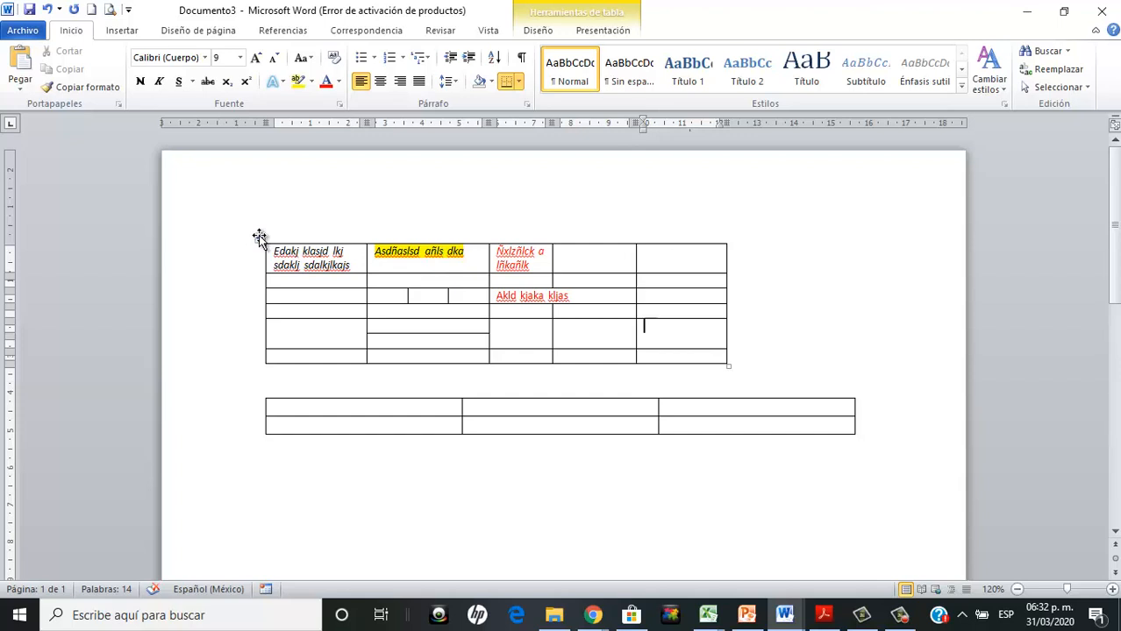
pyautogui.moveTo(258, 235); pyautogui.dragTo(325, 444)
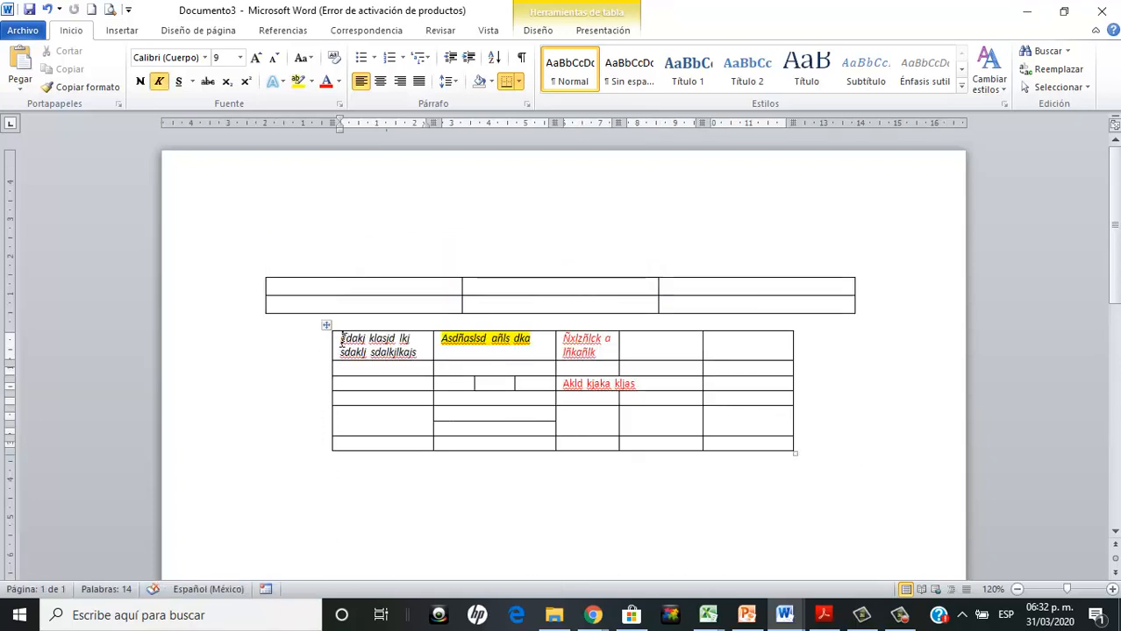
pyautogui.click(326, 325)
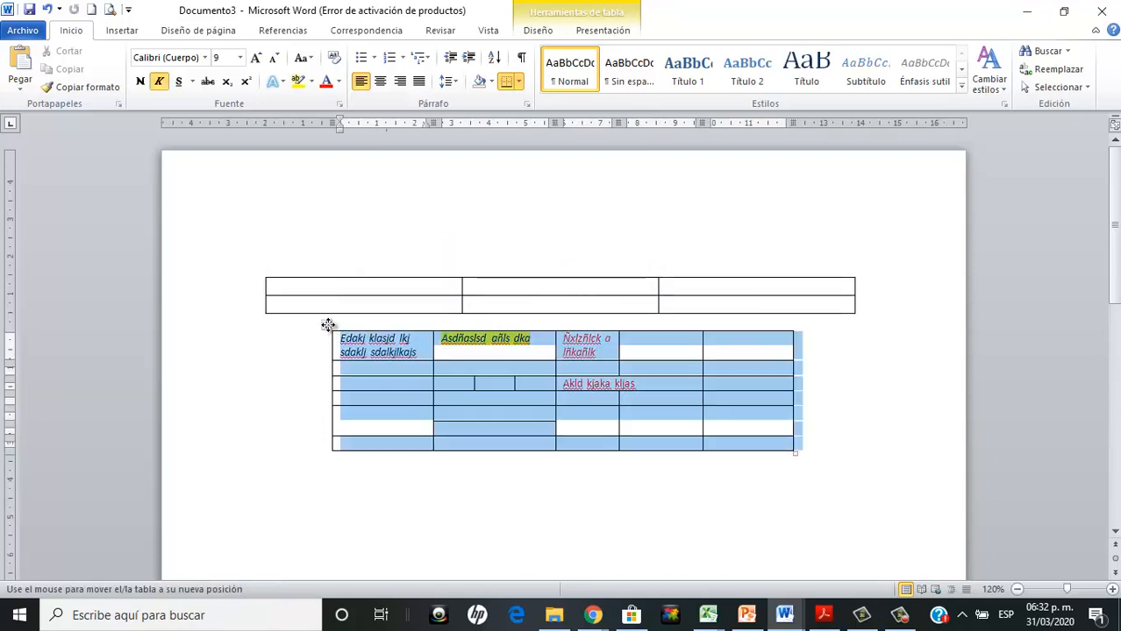
pyautogui.moveTo(328, 326)
pyautogui.mouseDown()
pyautogui.moveTo(394, 330)
pyautogui.moveTo(318, 331)
pyautogui.mouseUp()
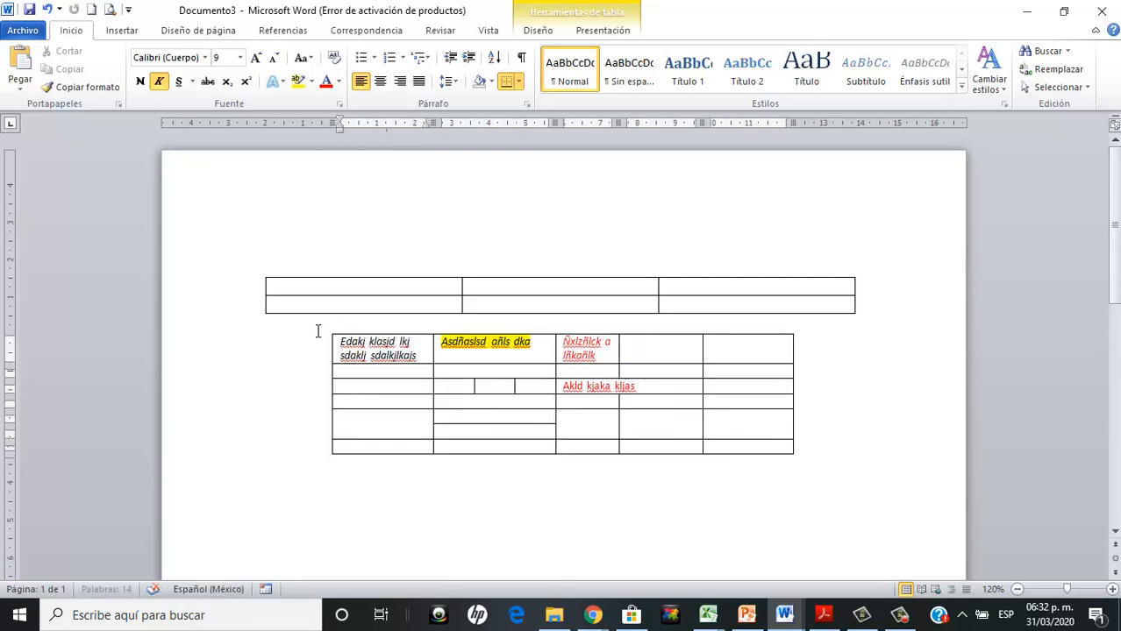
# - Remove all borders from the lower table and check how the page looks in print preview
pyautogui.moveTo(326, 328)
pyautogui.click(327, 331)
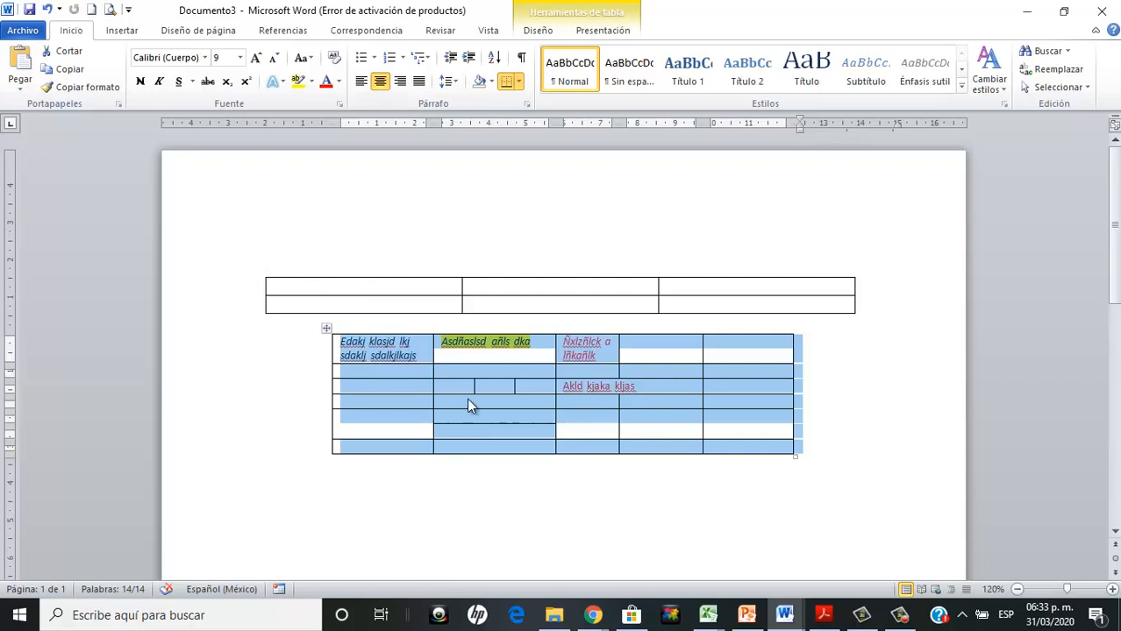
pyautogui.click(519, 82)
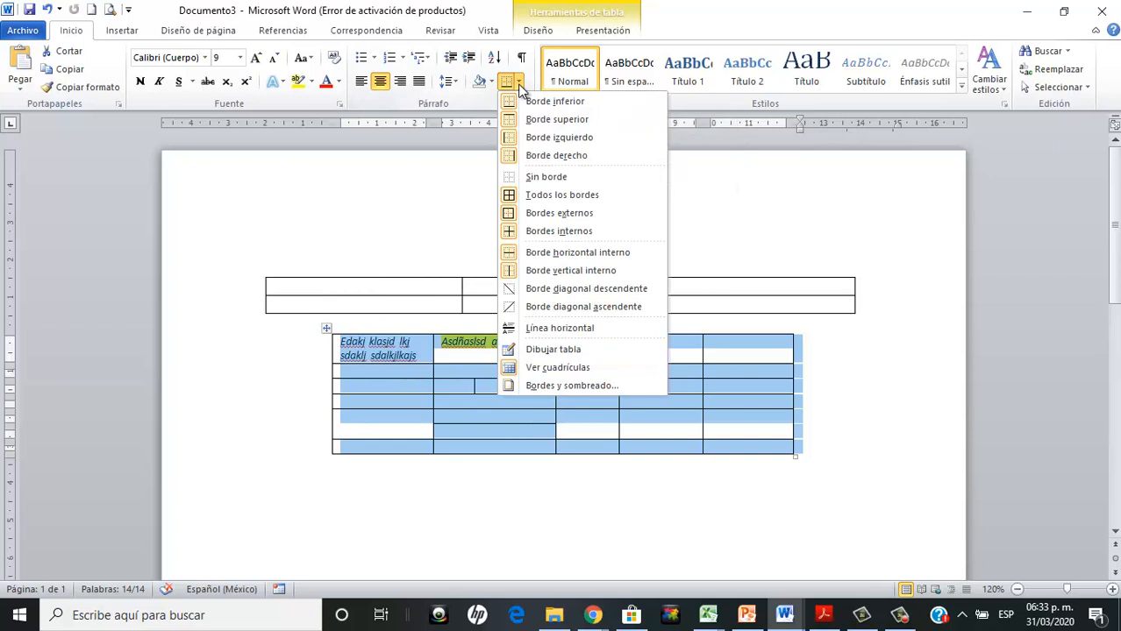
pyautogui.click(535, 179)
pyautogui.click(721, 501)
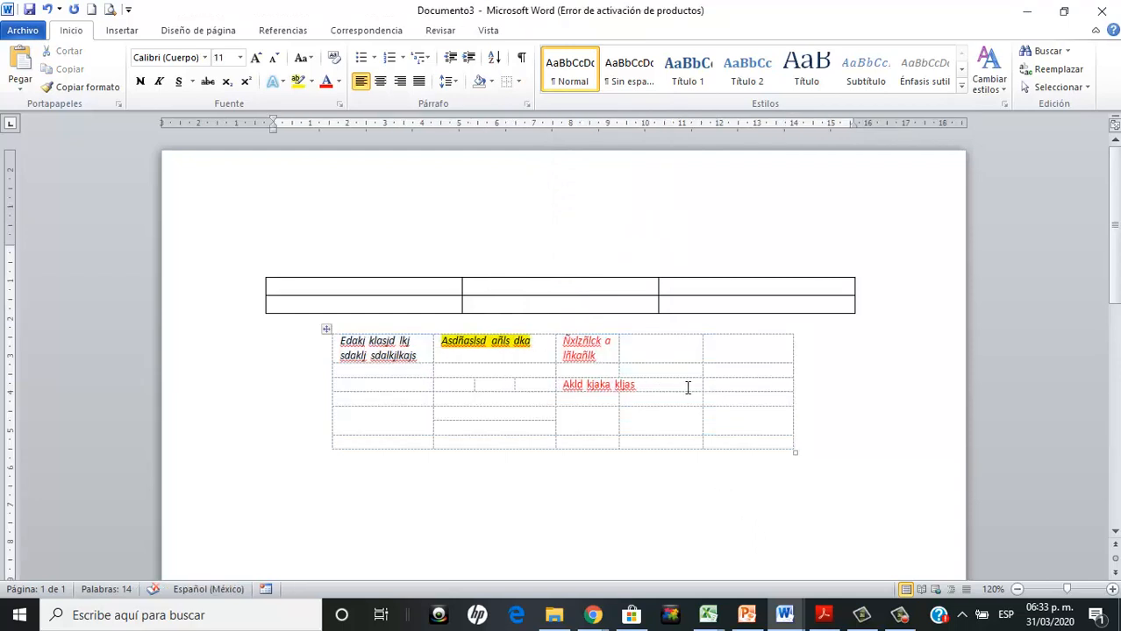
pyautogui.click(111, 11)
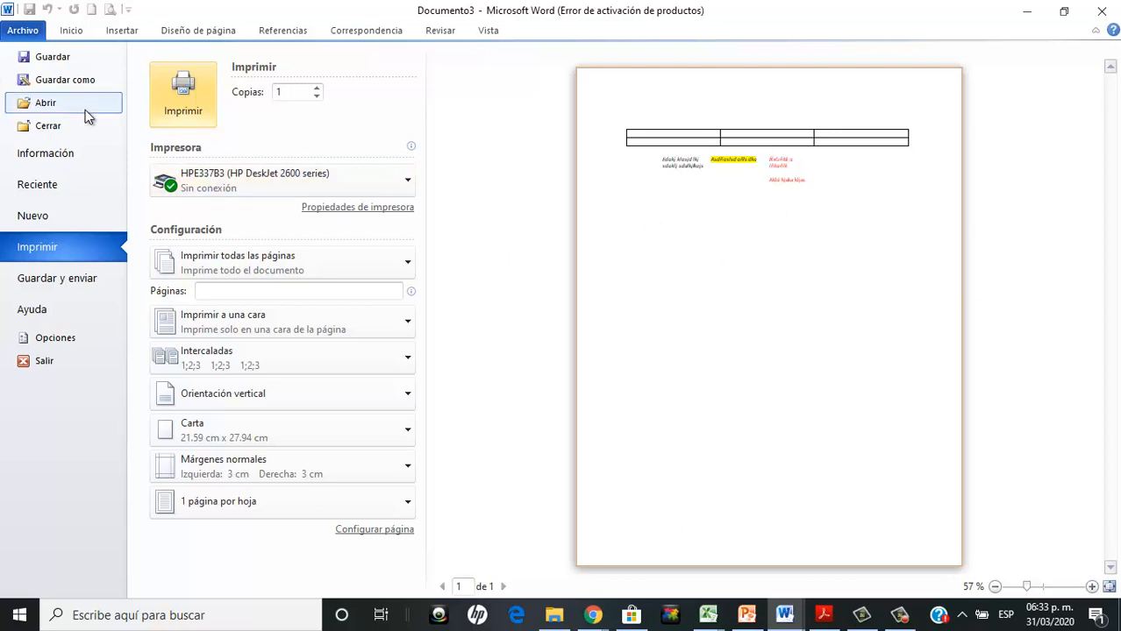
pyautogui.press('Escape')
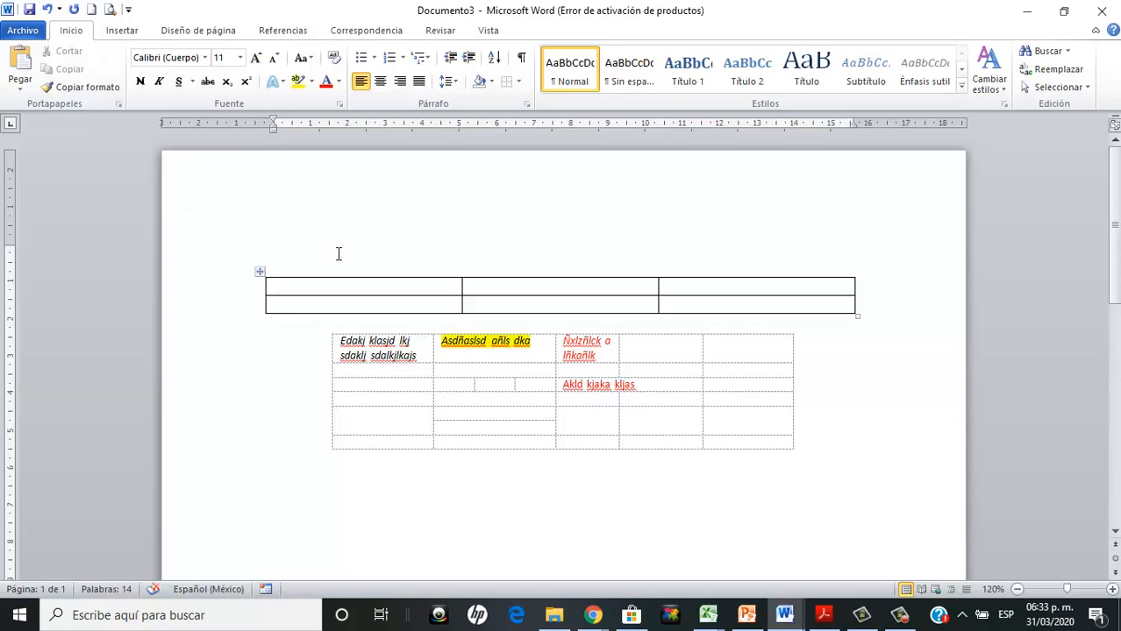
# - Apply all borders to the whole lower table
pyautogui.click(327, 330)
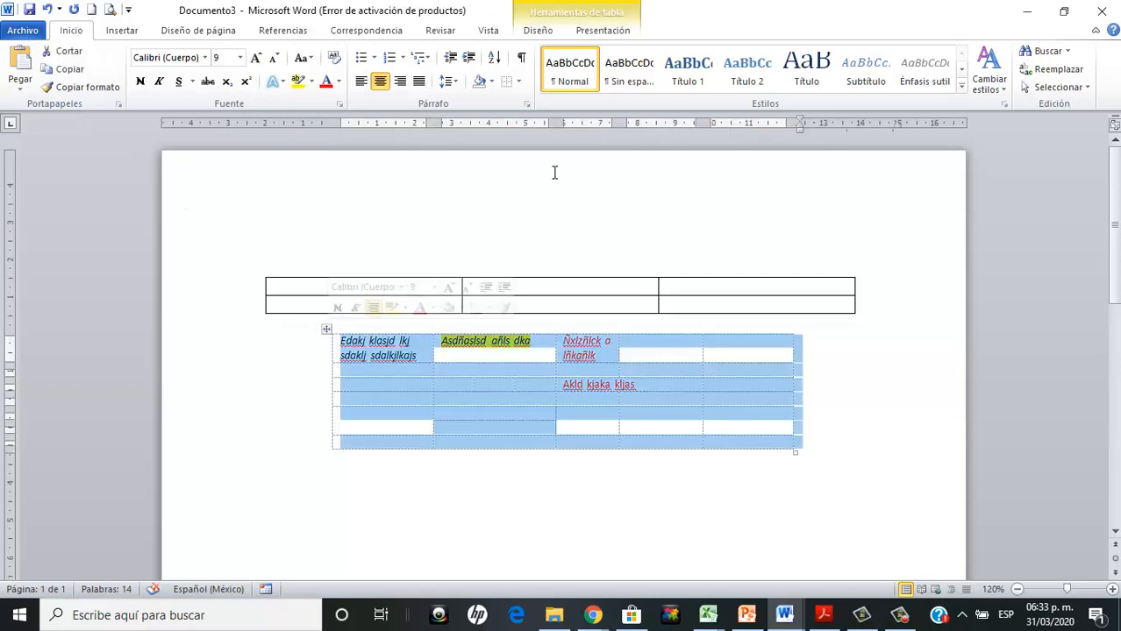
pyautogui.click(519, 84)
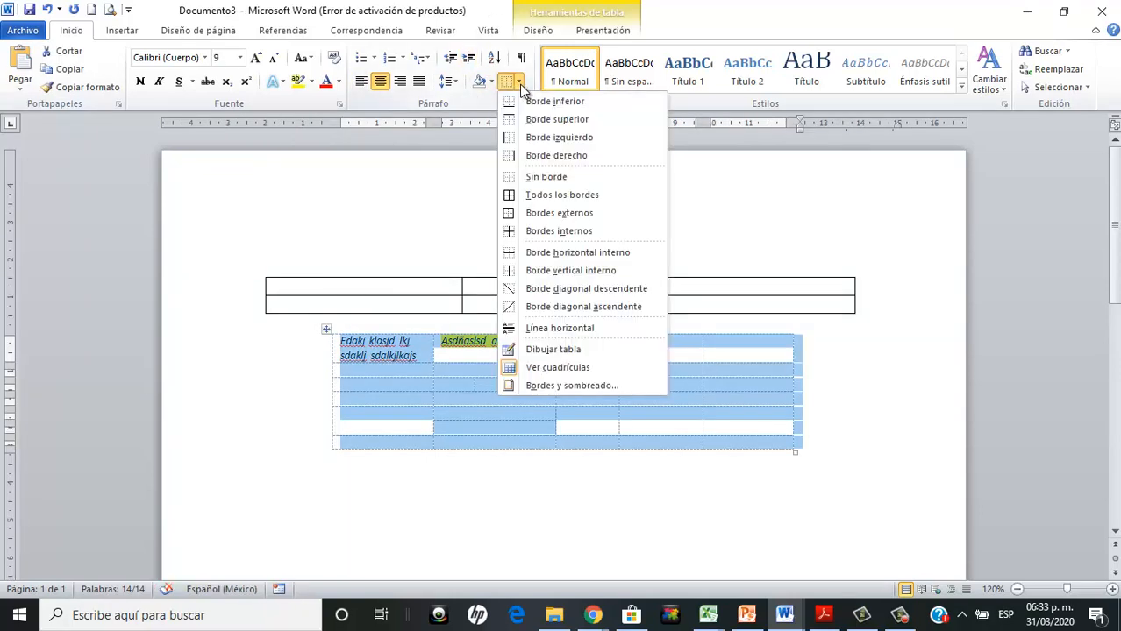
pyautogui.click(523, 197)
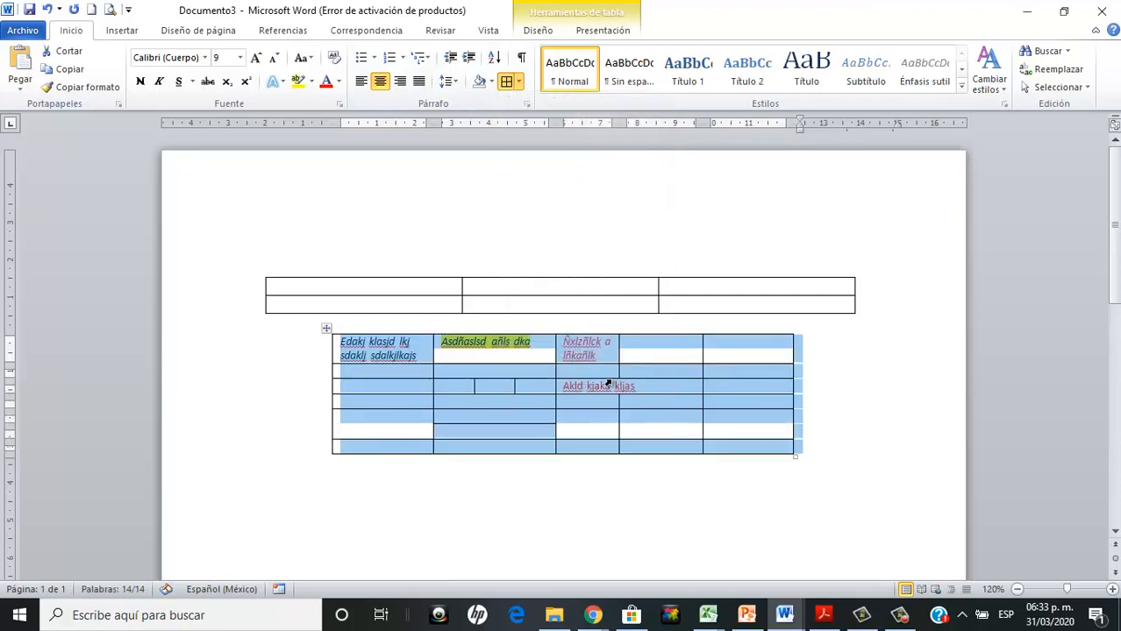
pyautogui.click(572, 426)
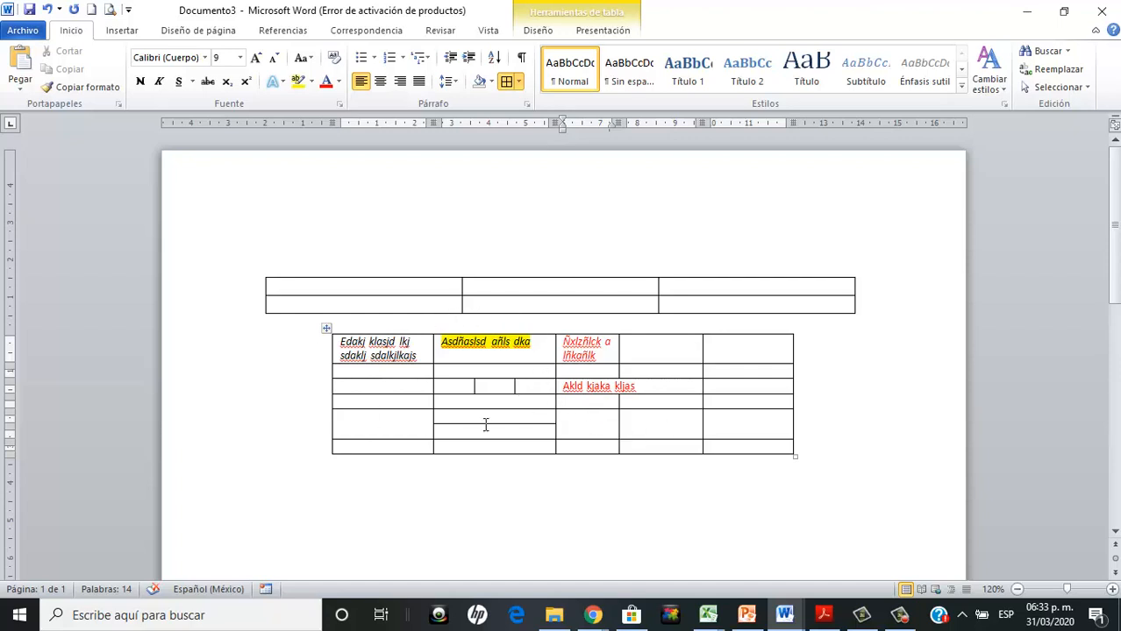
# - Set the vertical alignment of the lower table's fifth-row, third-column cell to Center and enter "sdffsdfsfdsd" in it
pyautogui.click(568, 425)
pyautogui.rightClick(567, 423)
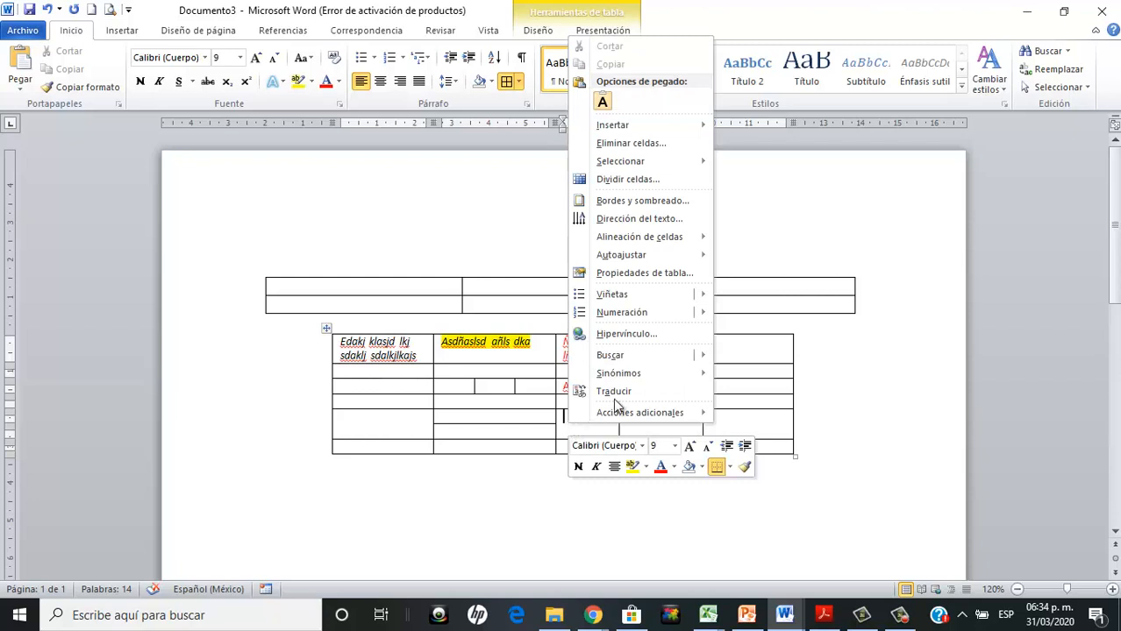
pyautogui.click(637, 274)
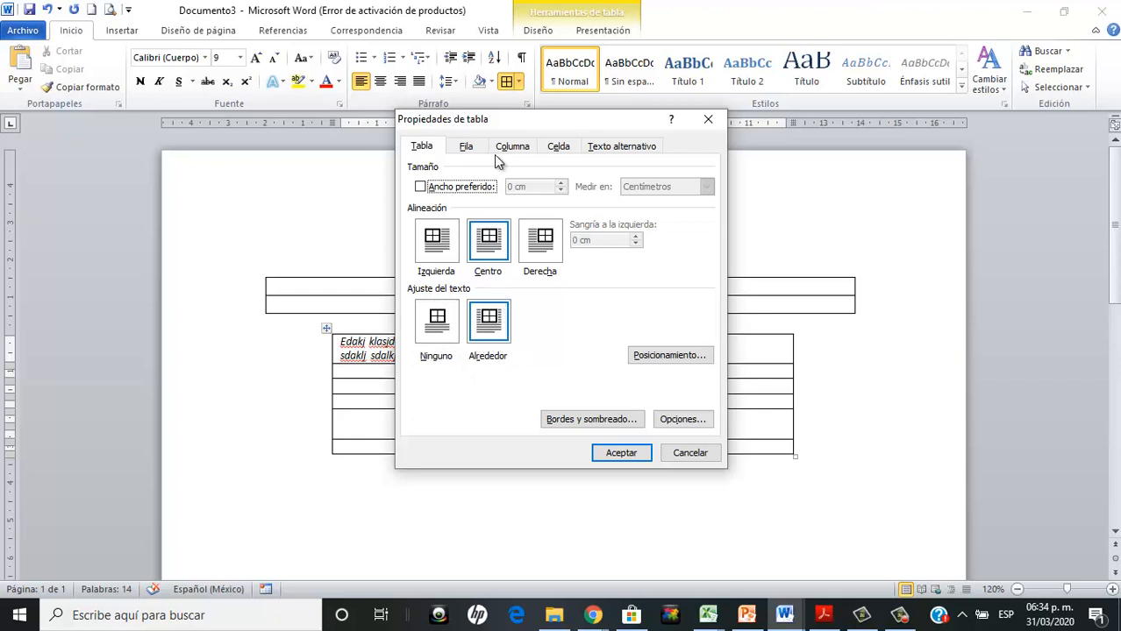
pyautogui.click(467, 149)
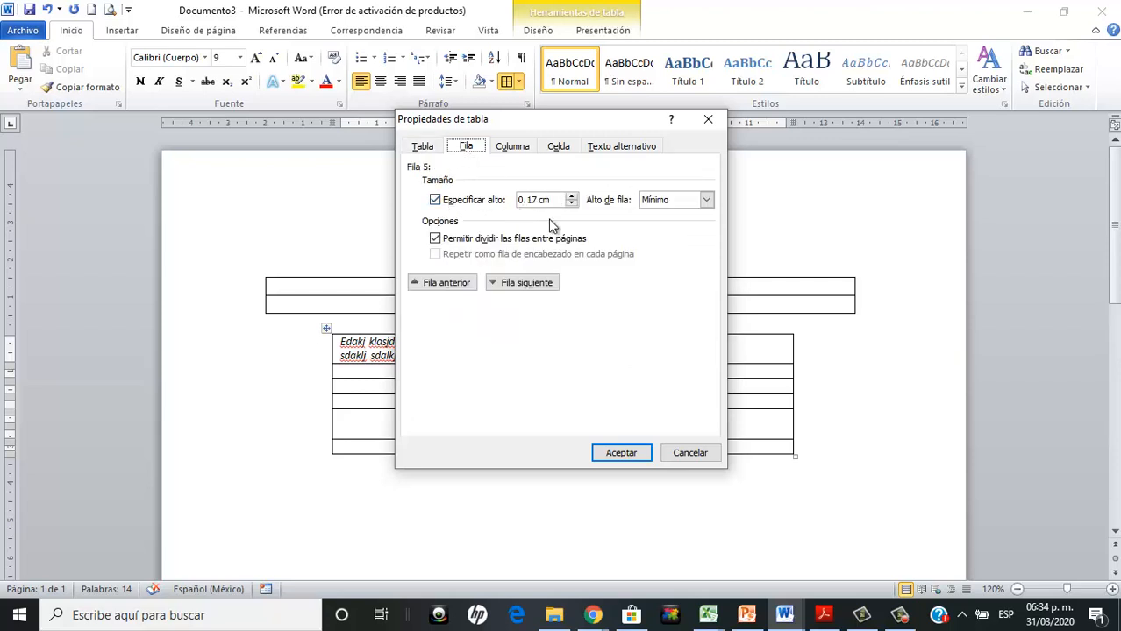
pyautogui.click(516, 149)
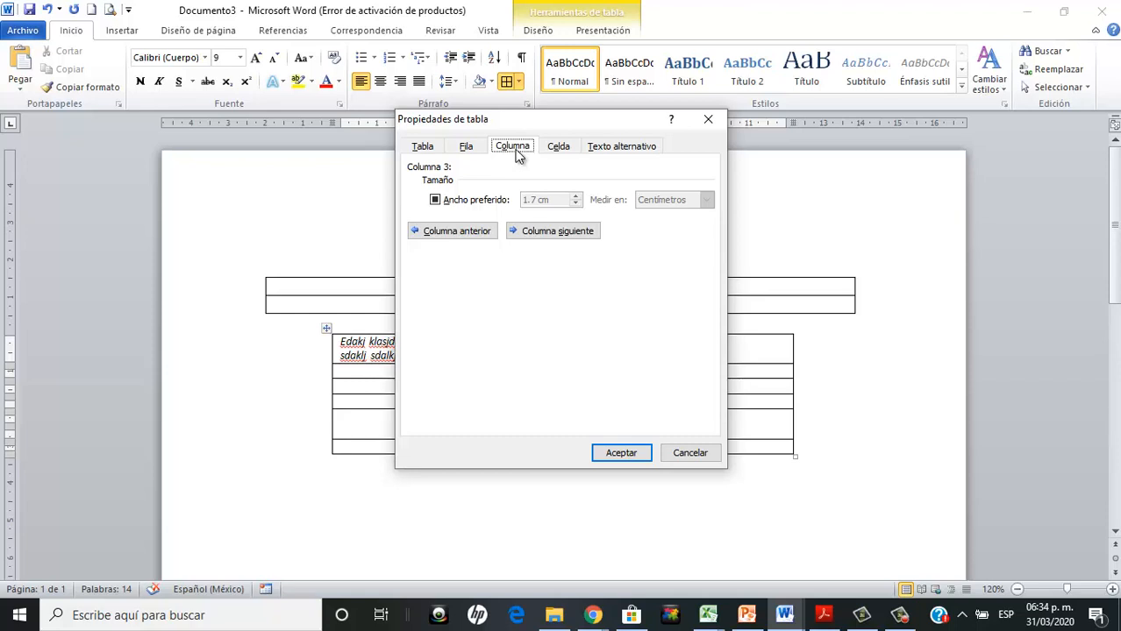
pyautogui.click(554, 152)
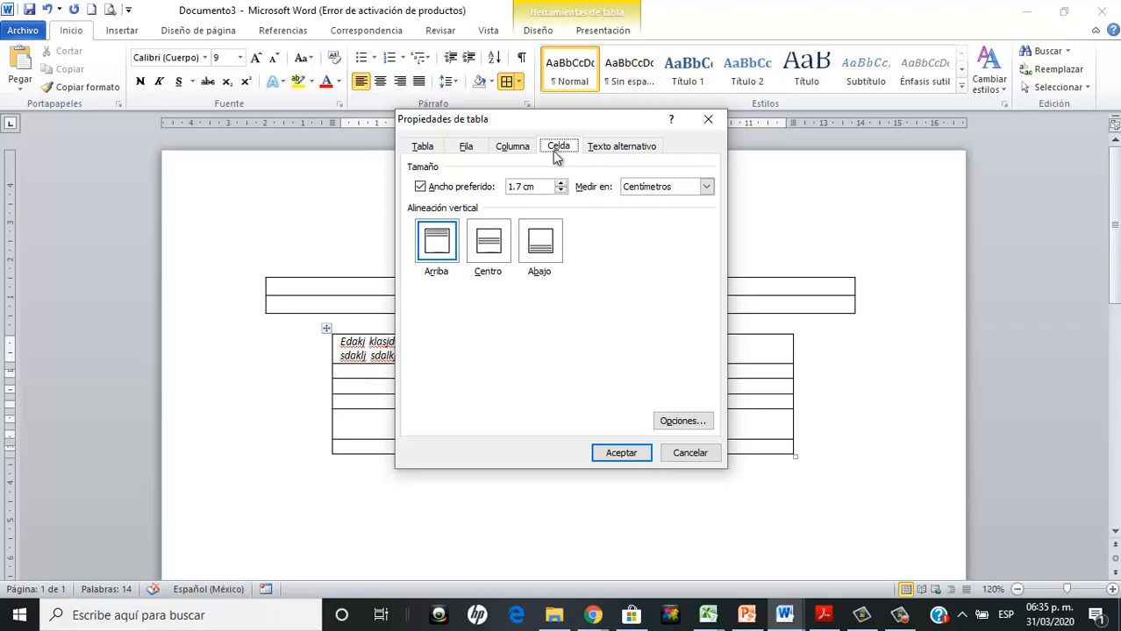
pyautogui.moveTo(554, 115); pyautogui.dragTo(798, 267)
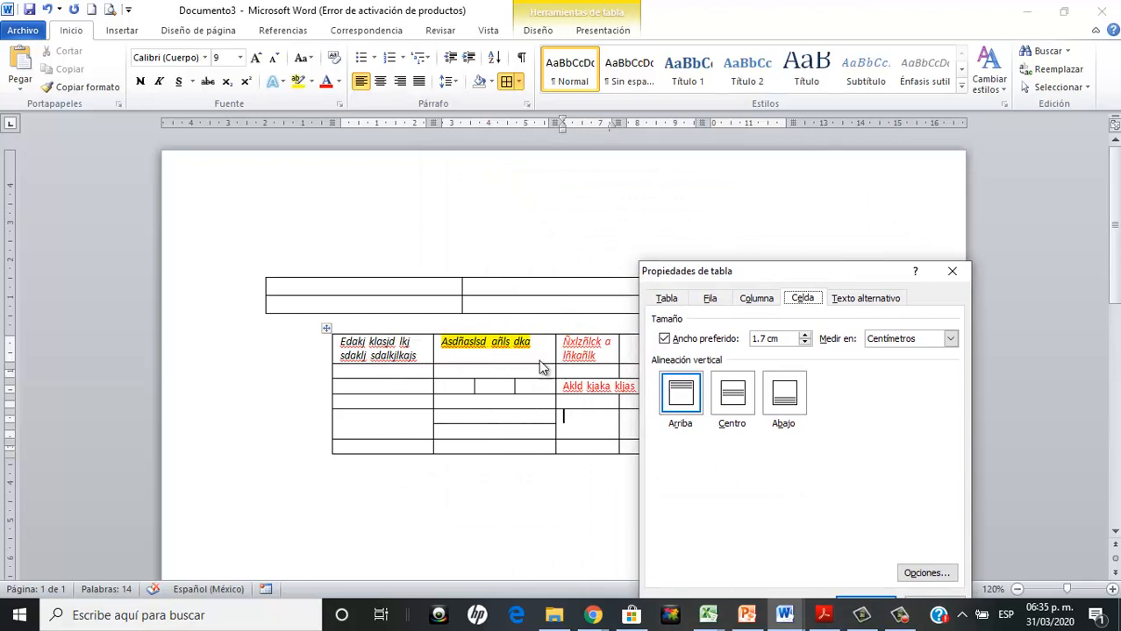
pyautogui.click(735, 412)
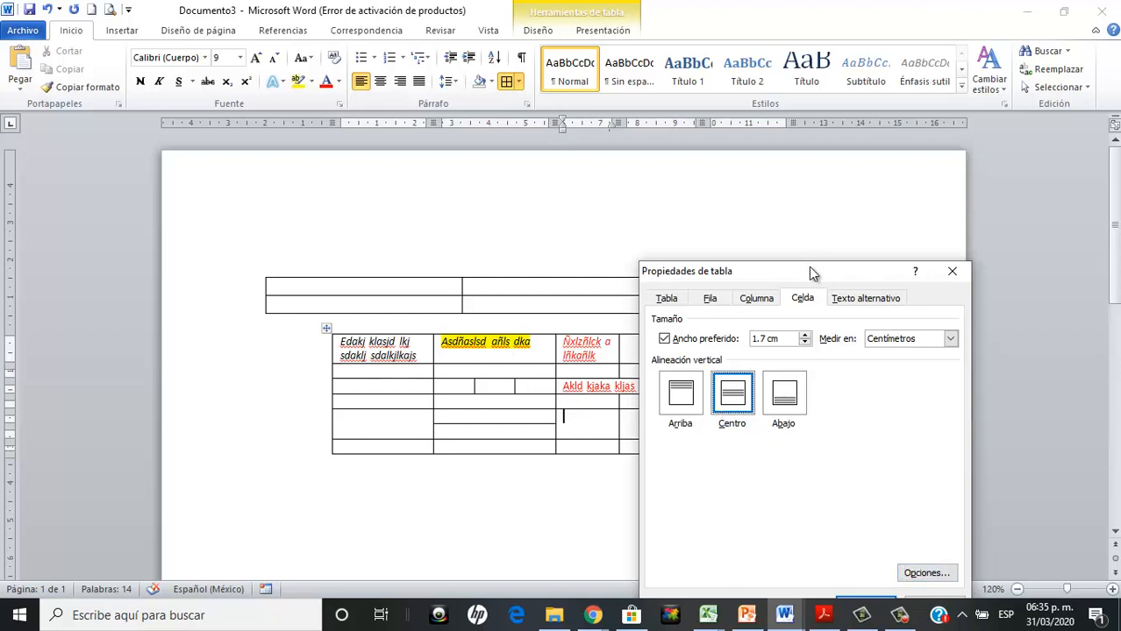
pyautogui.moveTo(809, 269); pyautogui.dragTo(811, 236)
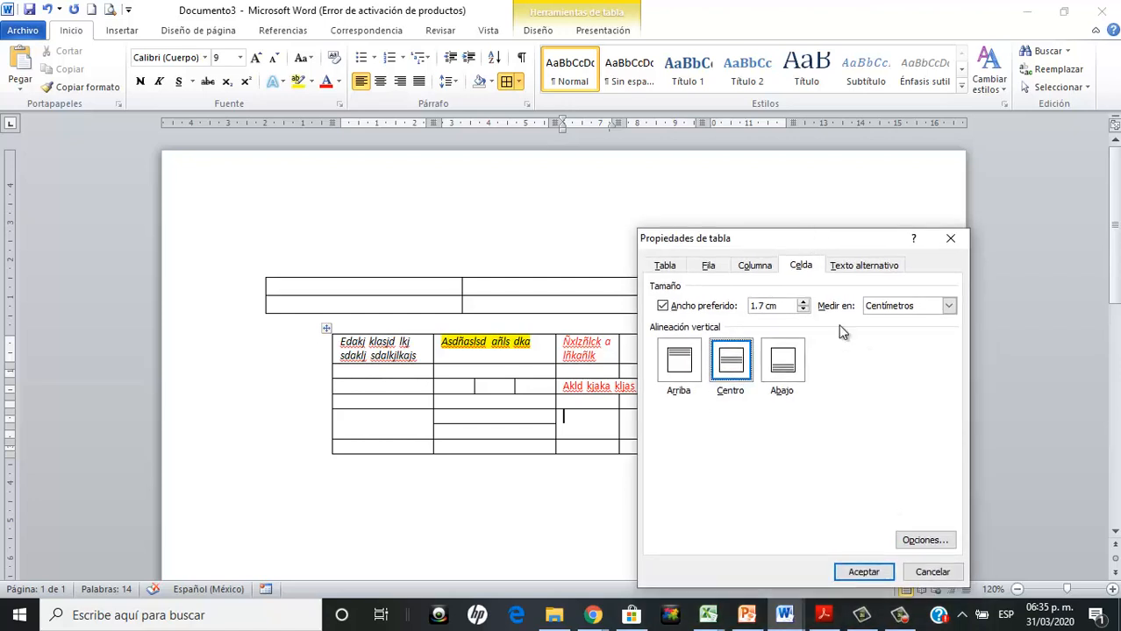
pyautogui.click(864, 571)
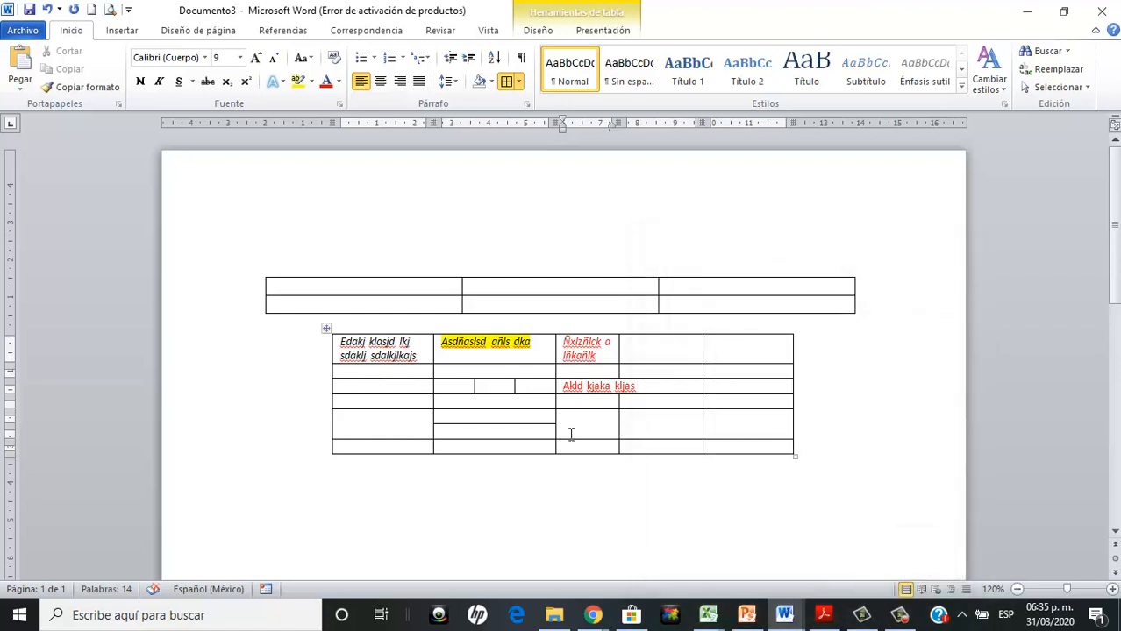
pyautogui.write('sdffsdfsfdsd')
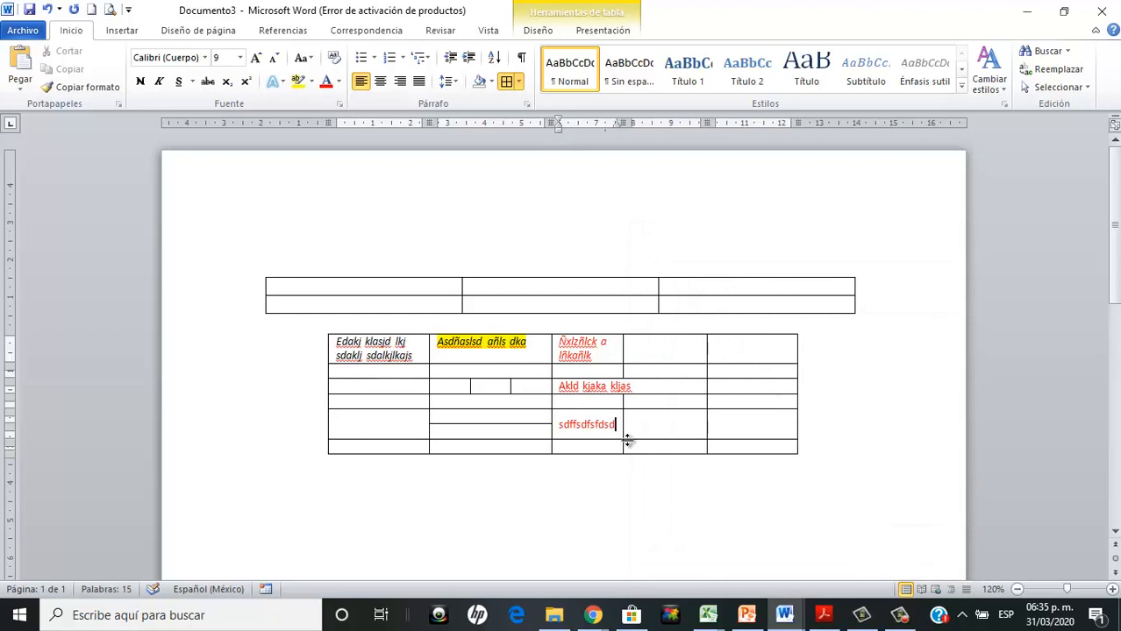